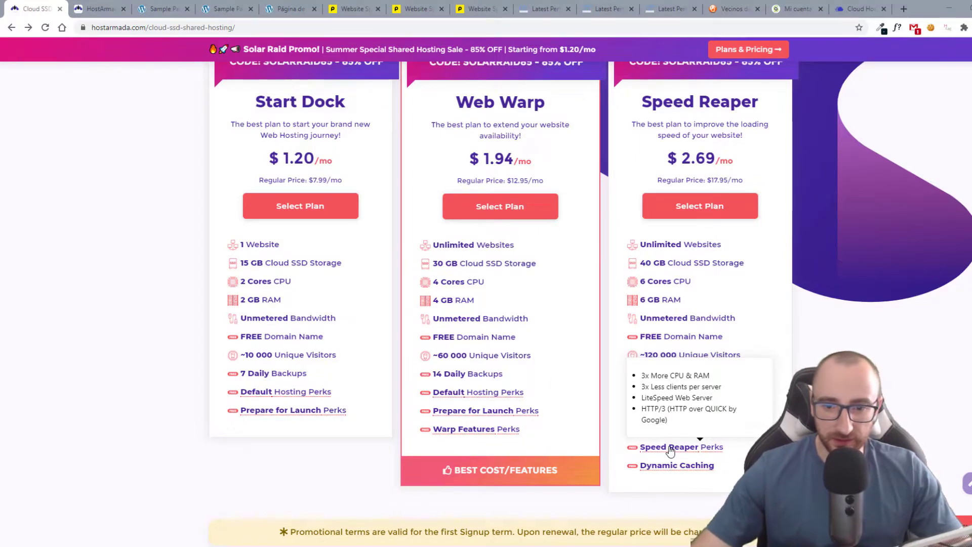
- Compare the Warp Features and Speed Reaper perks across the Web Warp and Speed Reaper shared hosting plans
mouse_move(668, 470)
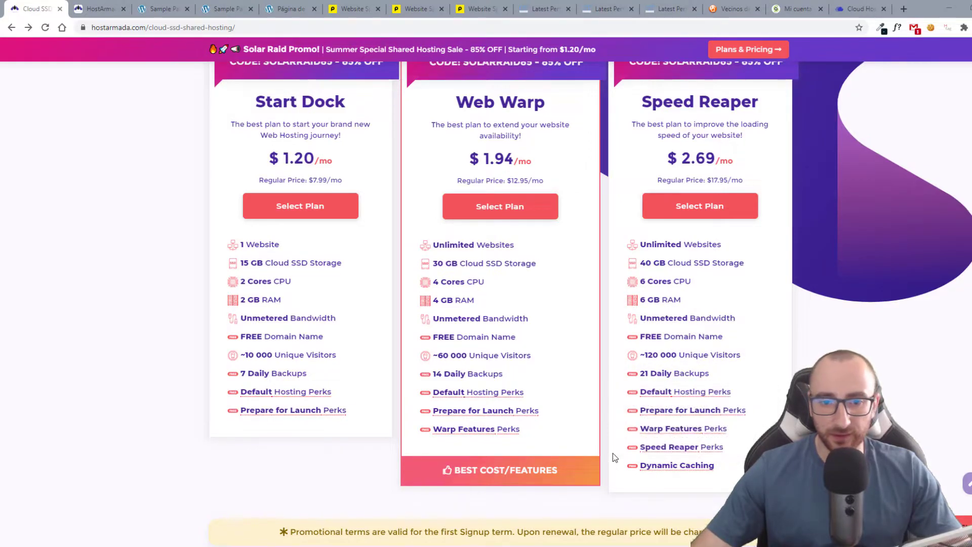
mouse_move(511, 433)
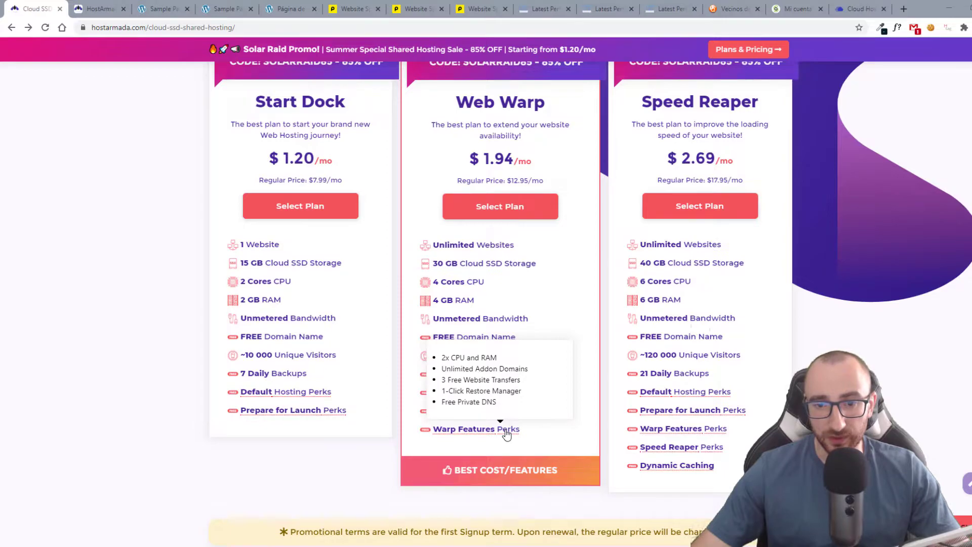
mouse_move(656, 416)
mouse_move(657, 436)
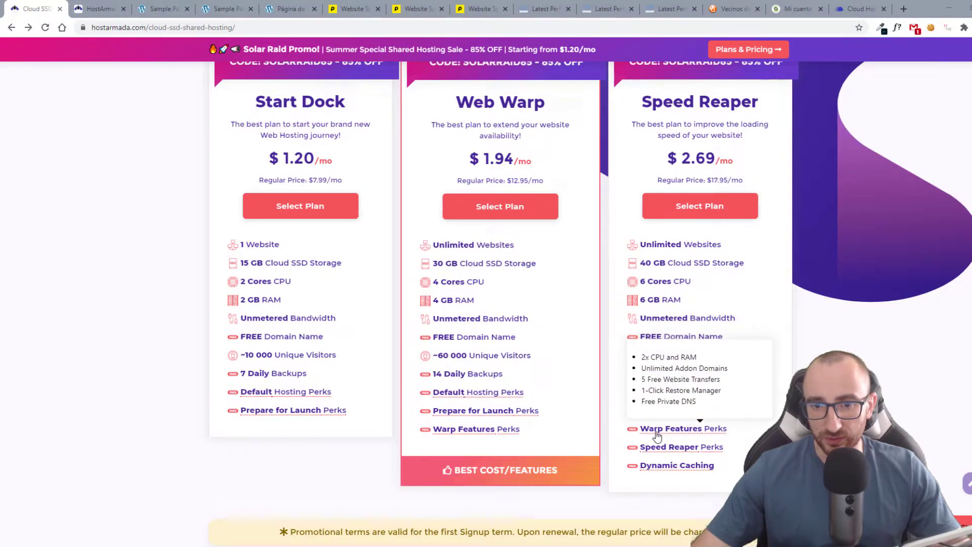
mouse_move(300, 397)
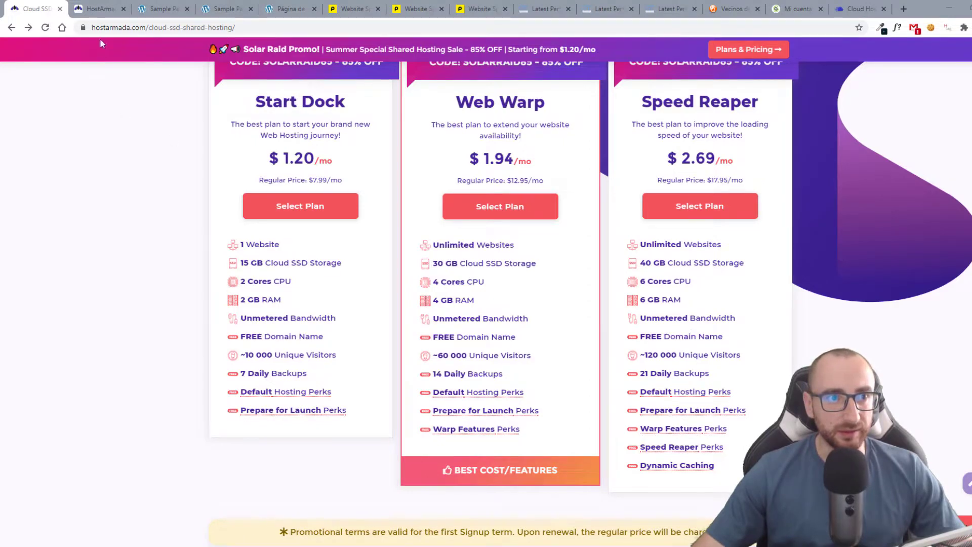
- Switch to the HostArmada client area and open cPanel for the wppruebas.com shared hosting service
left_click(101, 4)
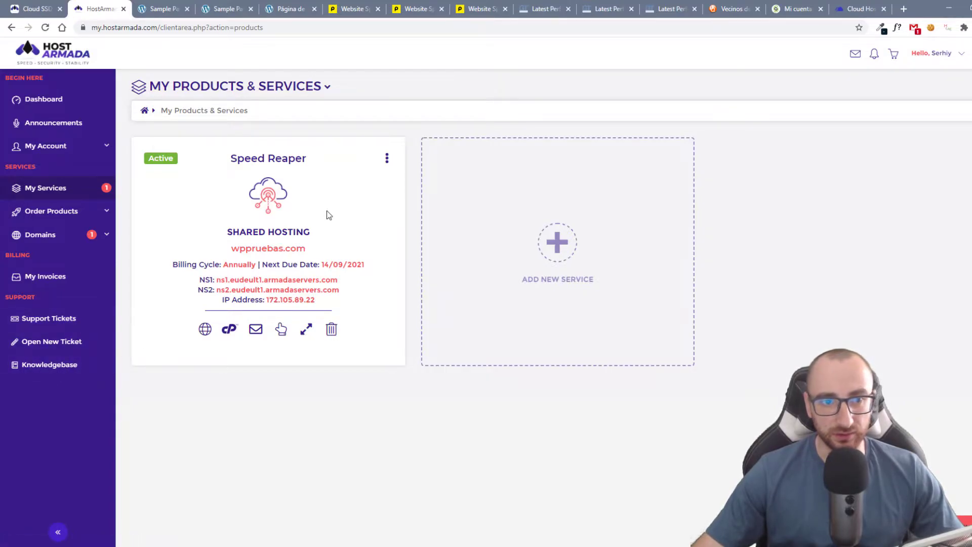
left_click(102, 194)
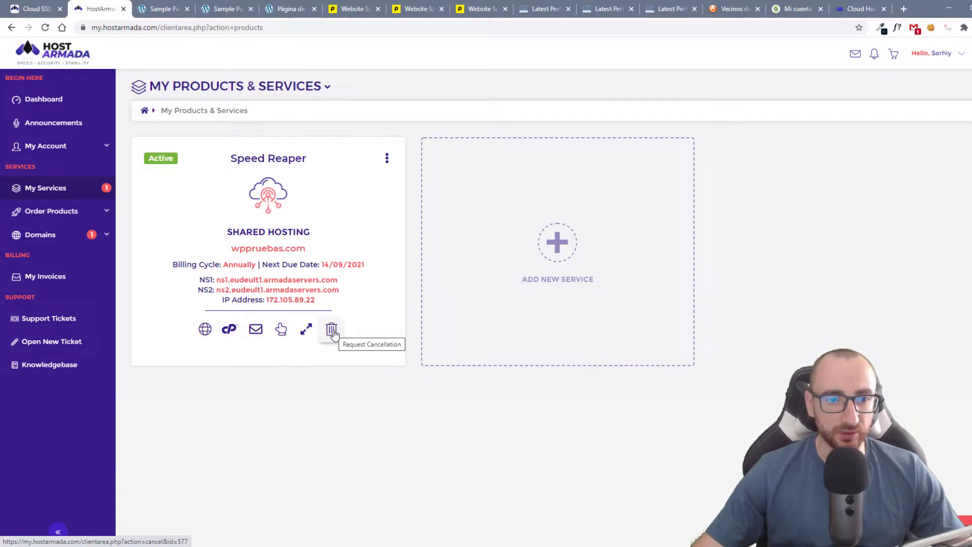
left_click(231, 334)
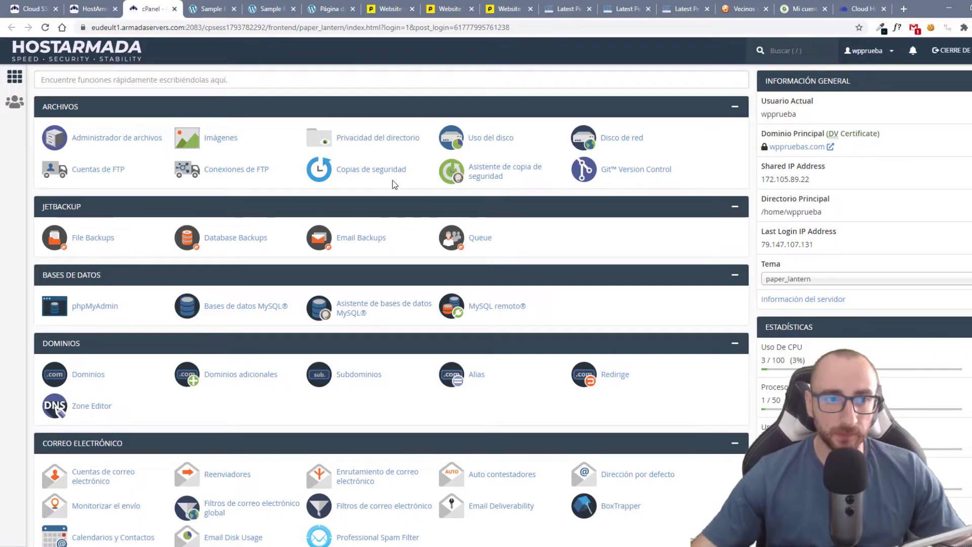
- Check the interface languages available in cPanel's language settings and return to the main page without changing the language
left_click(892, 52)
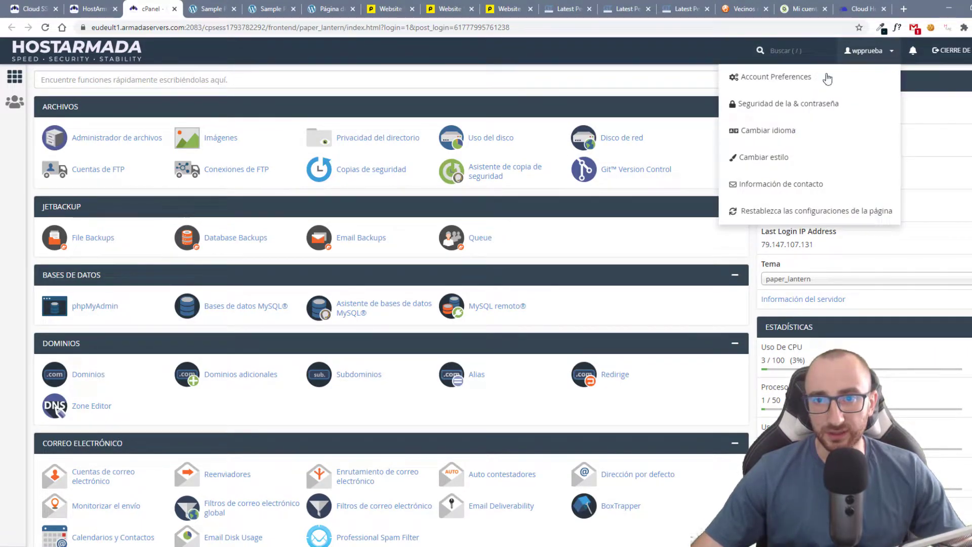
left_click(759, 141)
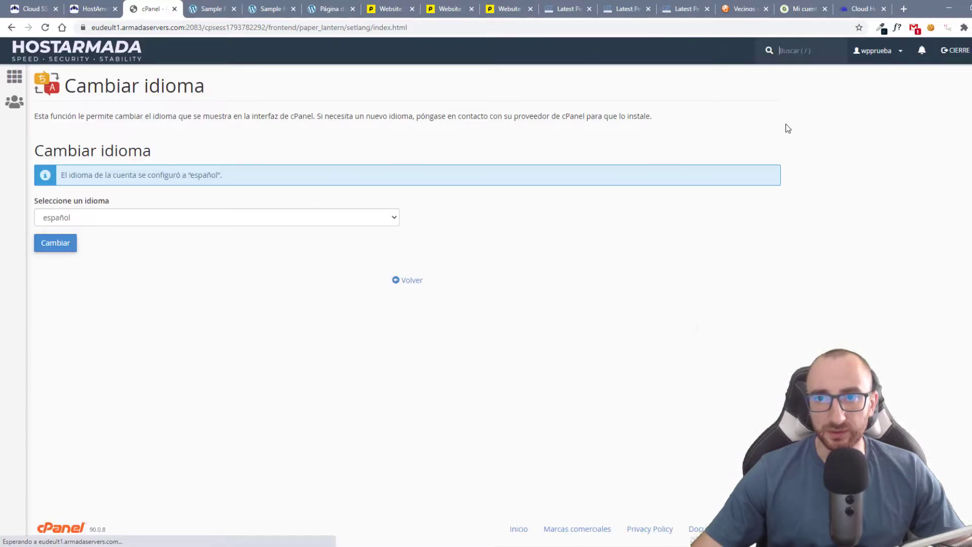
left_click(385, 217)
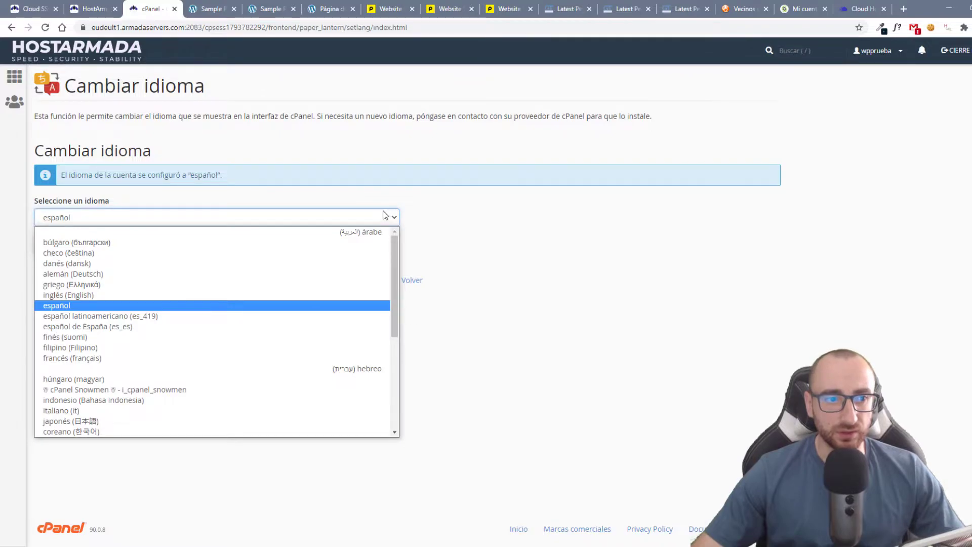
left_click(499, 212)
key("alt+Left")
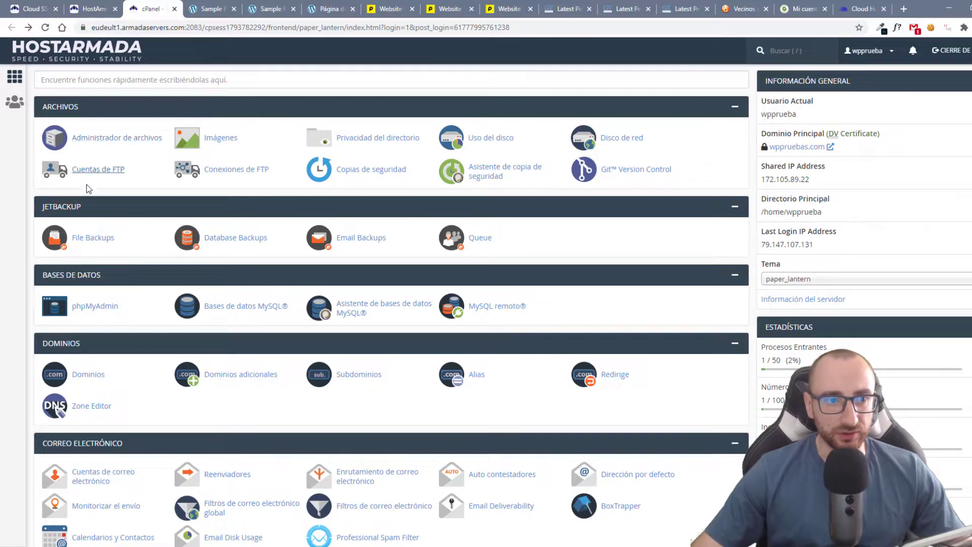
- Find the software tools in cPanel and open the PHP version selector
scroll(102, 293, "down", 1)
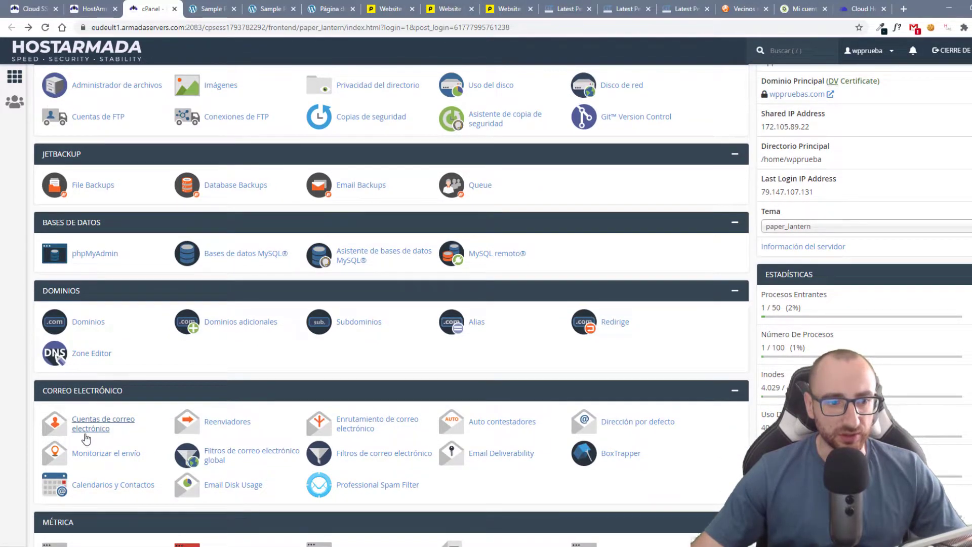
scroll(106, 405, "down", 7)
scroll(104, 362, "down", 2)
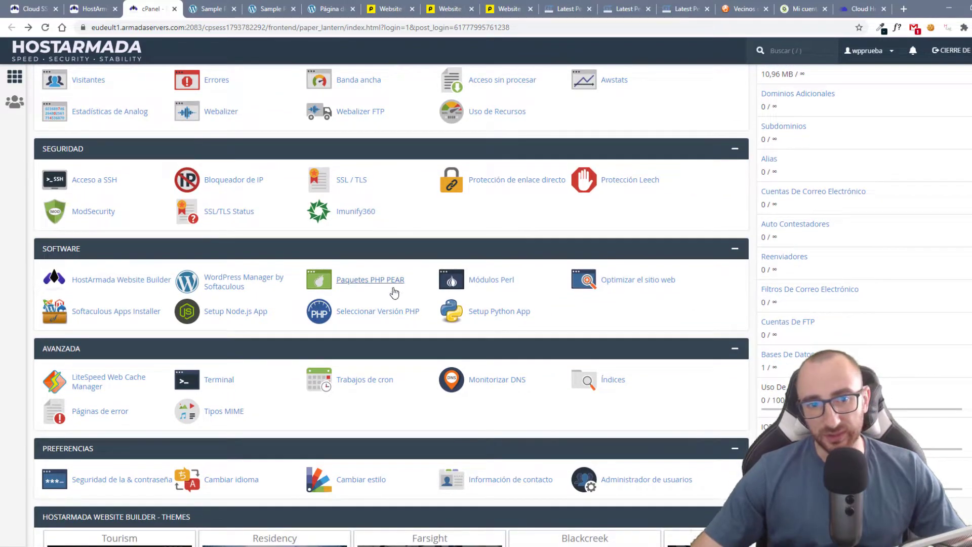
left_click(402, 318)
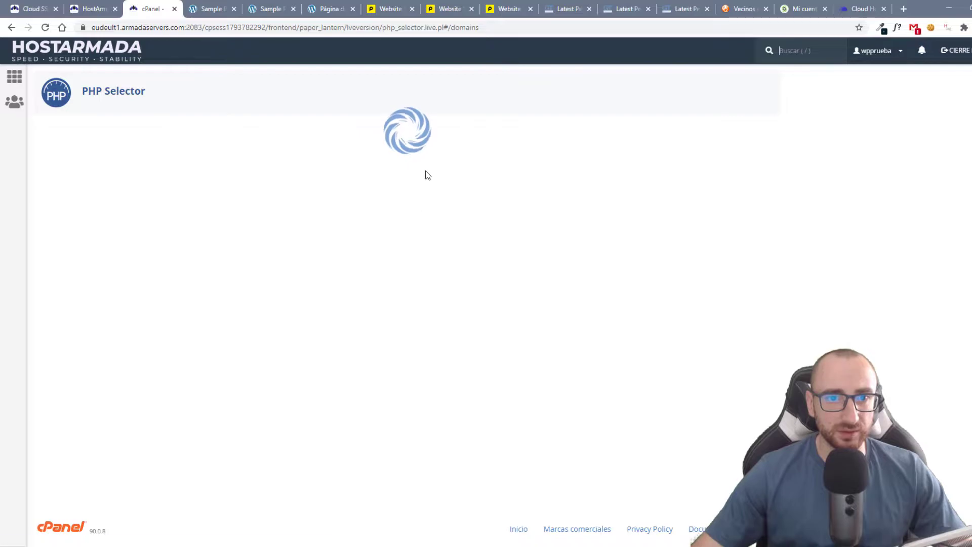
- Preview the PHP extensions for version 7.3 and return the selection to 7.4 without setting a new current version
left_click(278, 189)
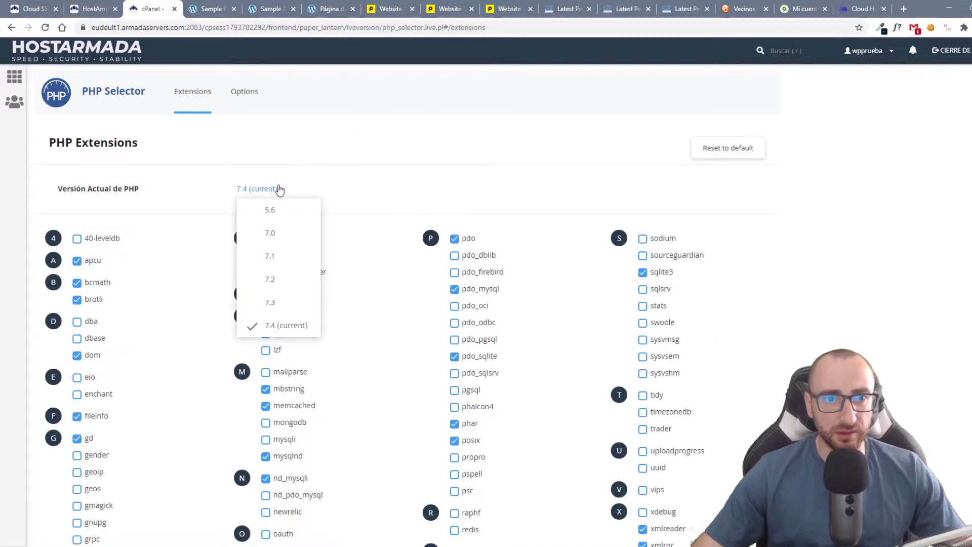
left_click(286, 302)
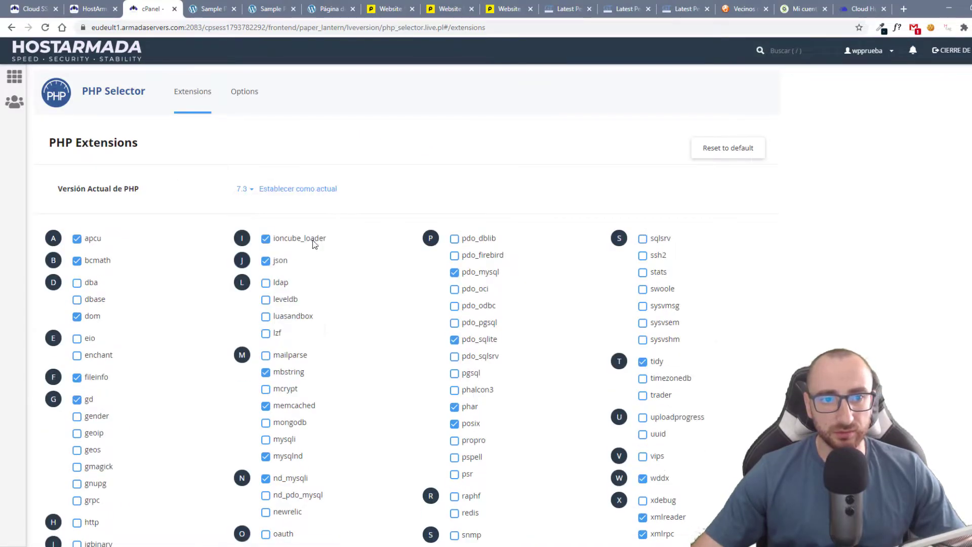
left_click(244, 190)
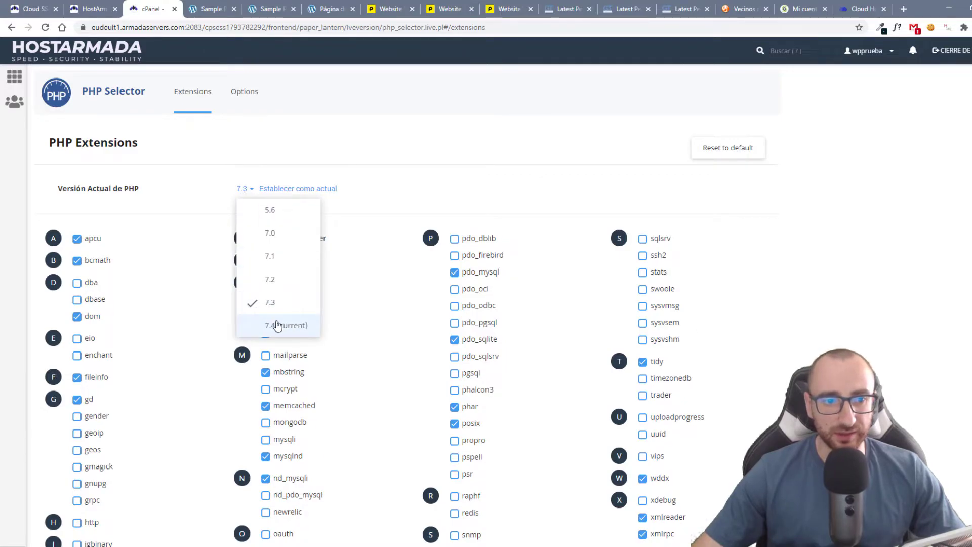
left_click(277, 330)
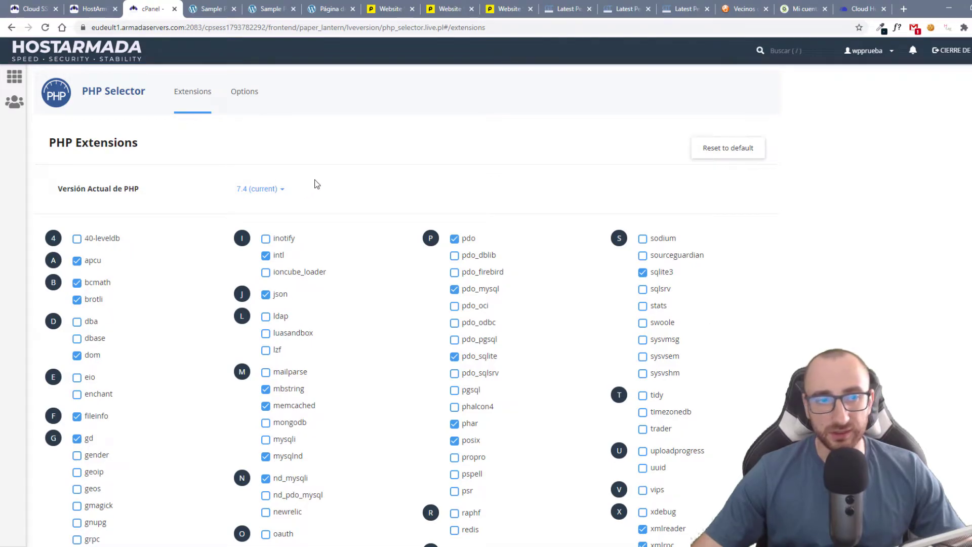
- Return to the cPanel home page and open WordPress in the Softaculous apps installer
left_click(15, 77)
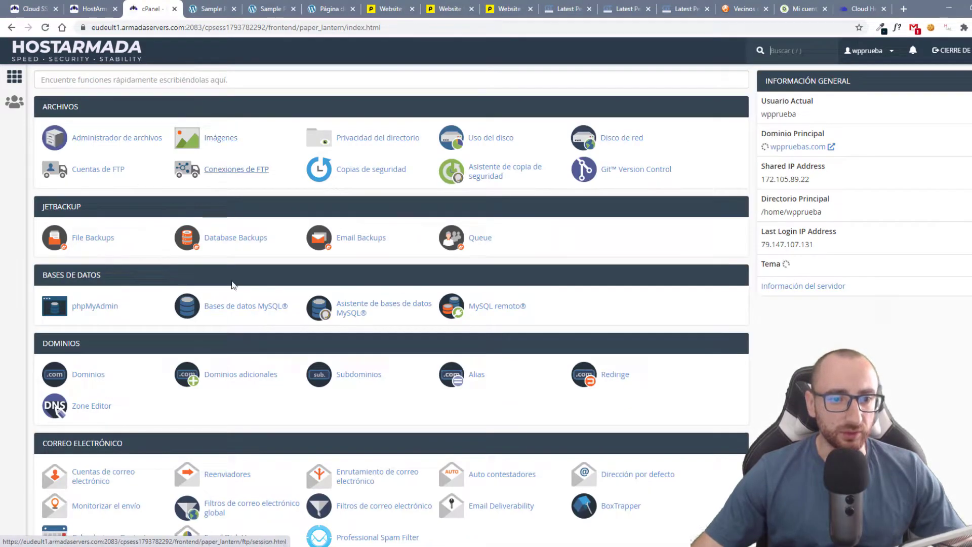
scroll(134, 342, "down", 10)
scroll(133, 341, "down", 7)
scroll(73, 396, "down", 1)
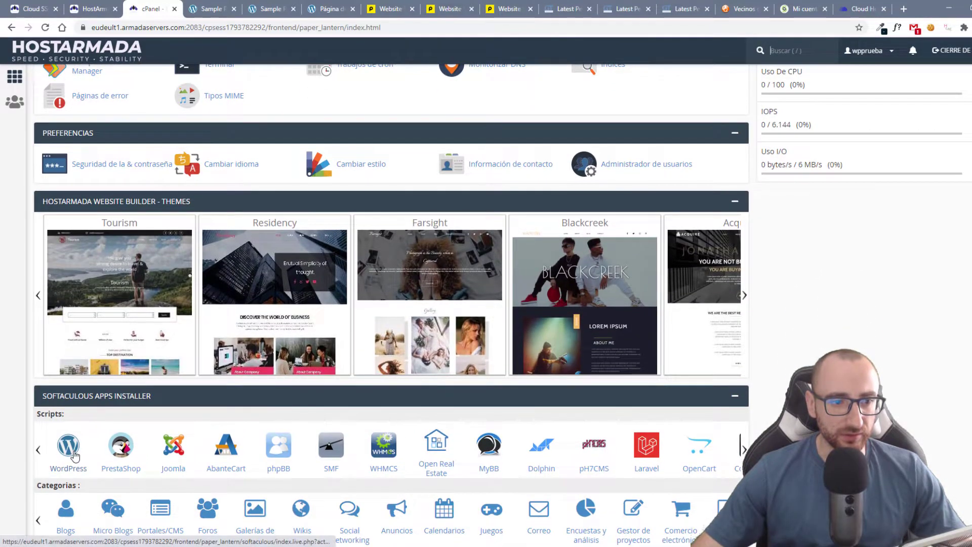
left_click(68, 446)
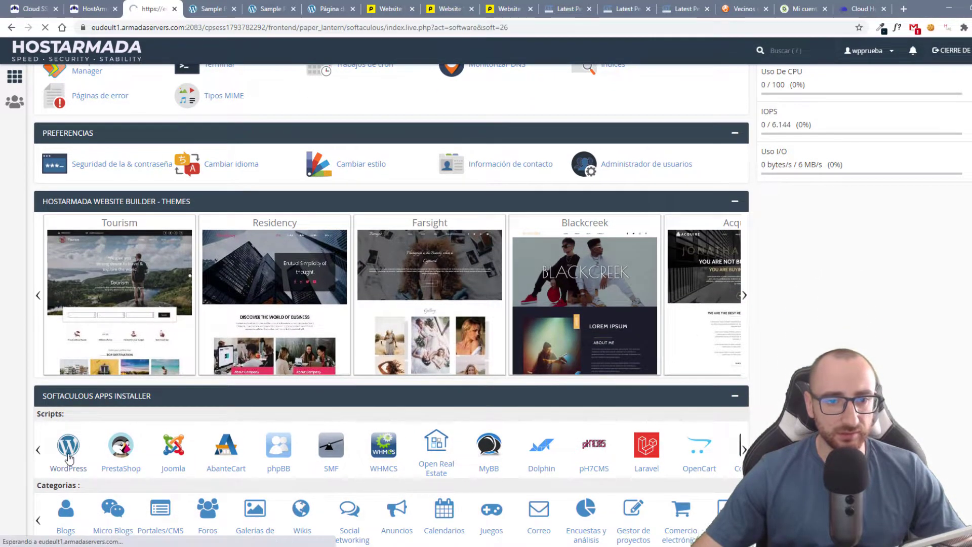
- Review the WordPress overview and its active installations, and open the installation form
scroll(449, 404, "down", 3)
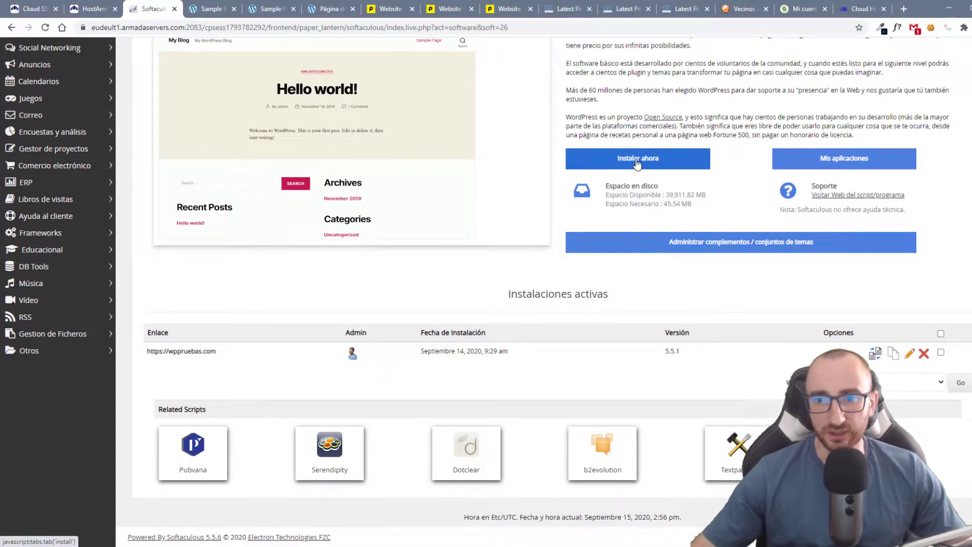
scroll(646, 169, "up", 3)
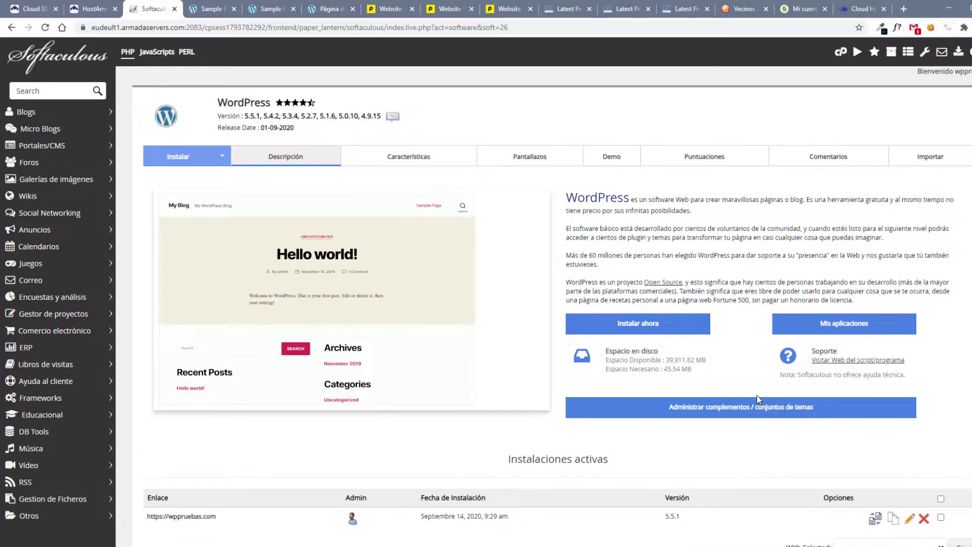
scroll(864, 421, "down", 3)
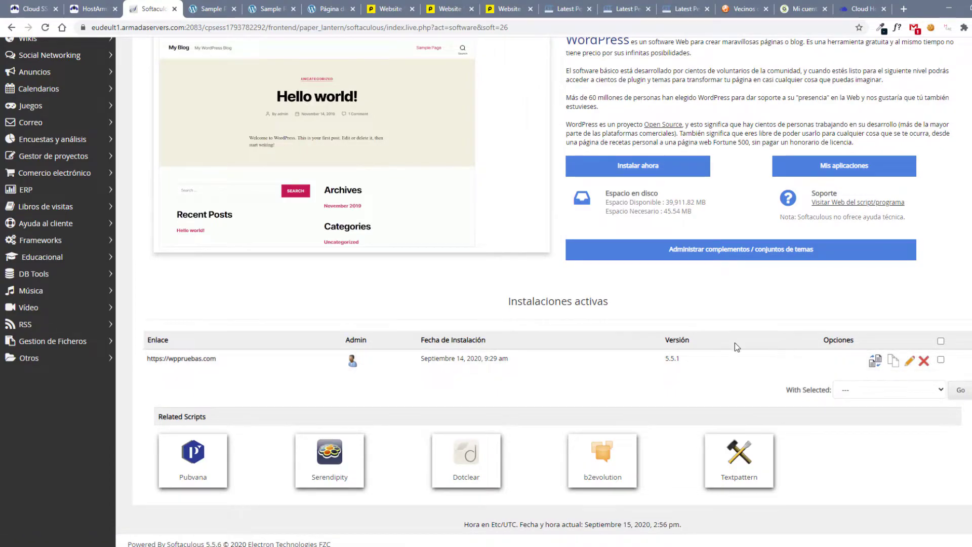
scroll(777, 341, "up", 2)
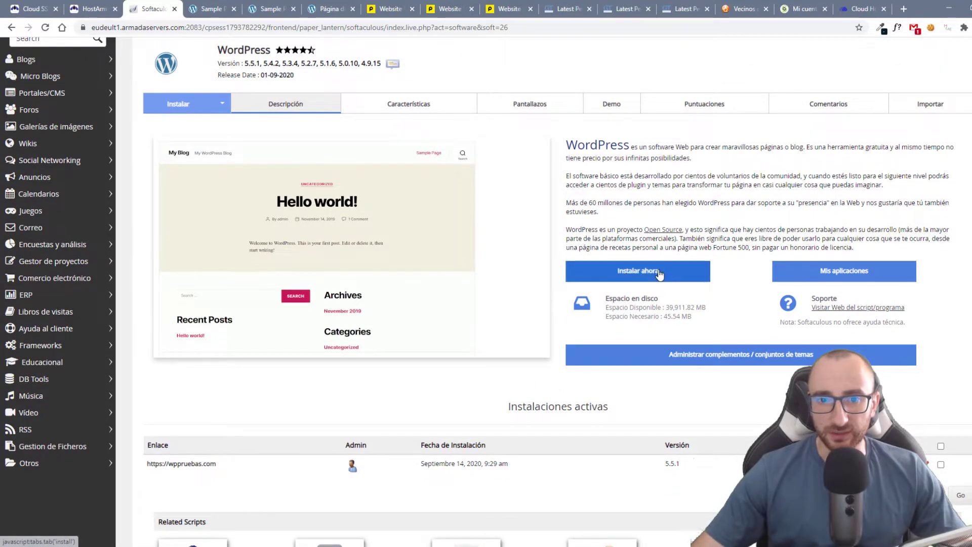
left_click(659, 272)
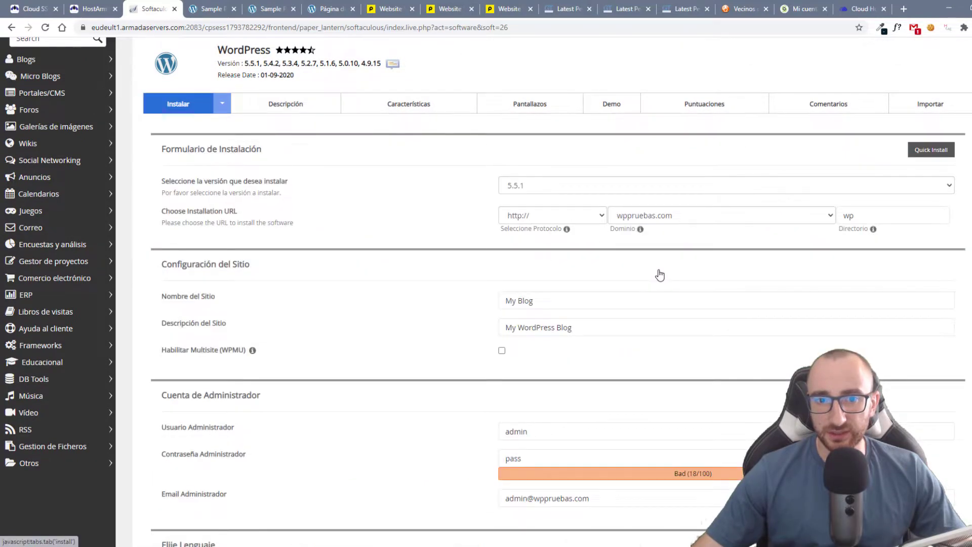
left_click(568, 210)
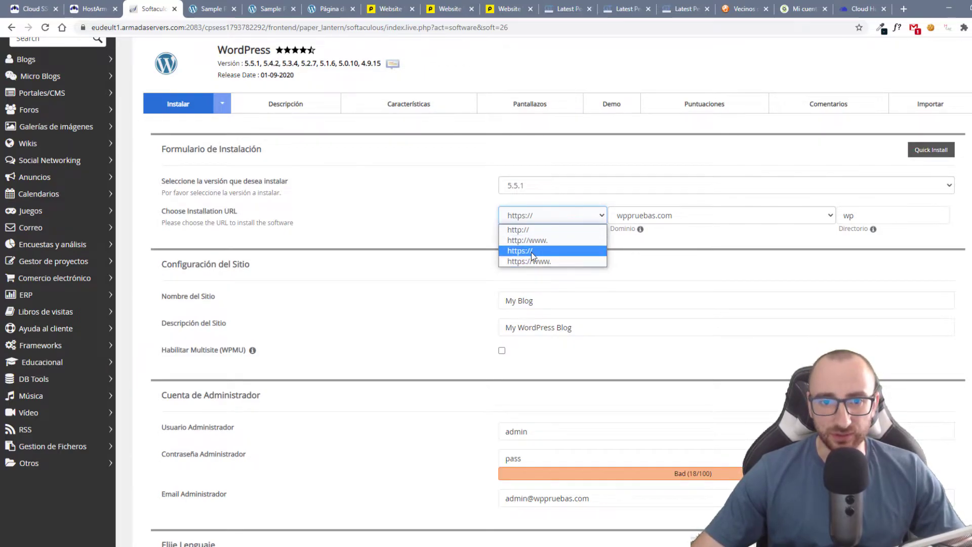
left_click(555, 252)
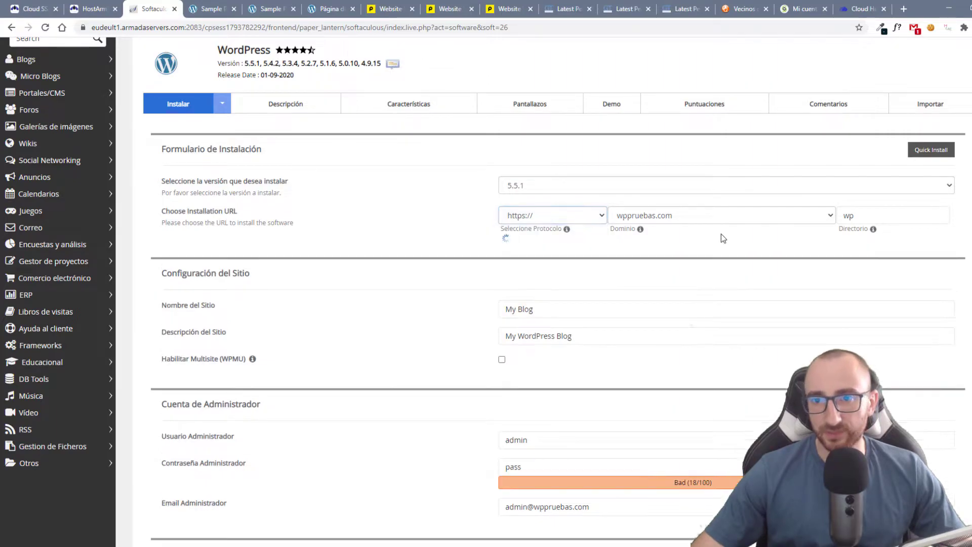
left_click(760, 219)
left_click(648, 231)
key("Tab")
key("BackSpace")
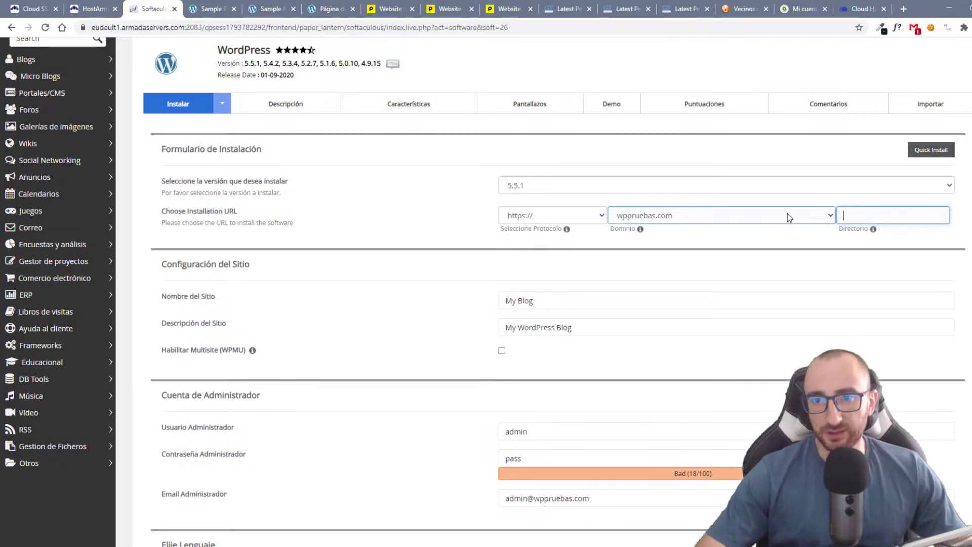
left_click(592, 330)
- Review the installation form's site settings, administrator account, language, plugin and theme options
scroll(572, 324, "down", 1)
scroll(573, 323, "down", 2)
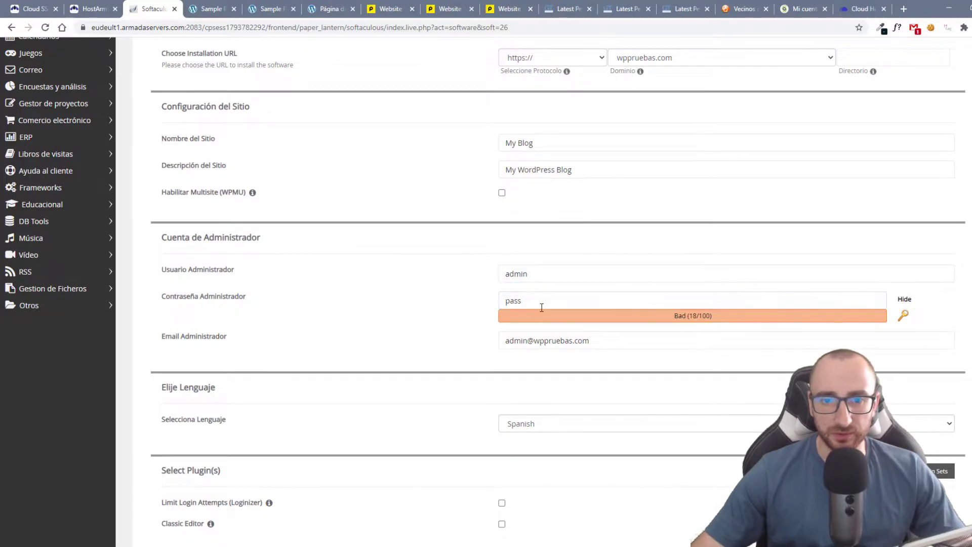
scroll(451, 276, "down", 4)
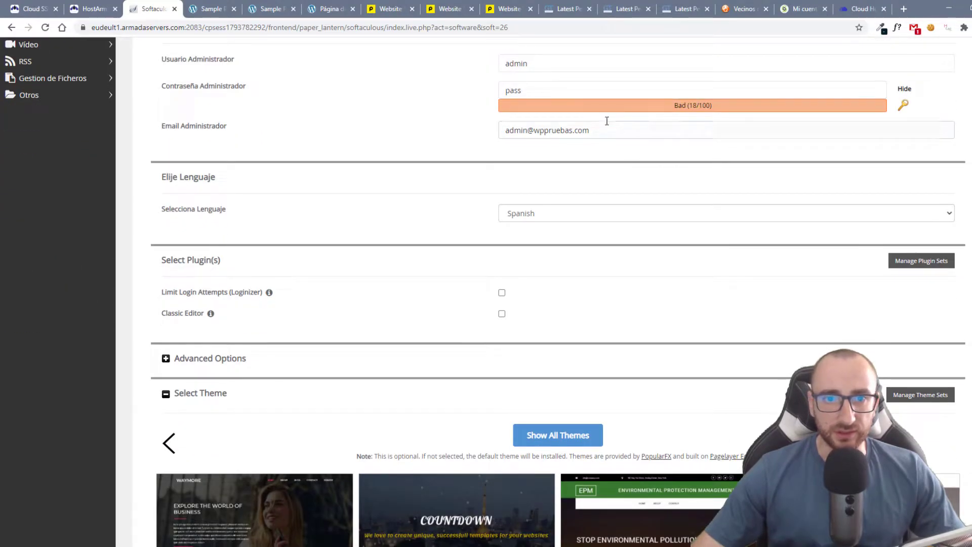
scroll(473, 302, "down", 5)
scroll(496, 317, "down", 1)
scroll(508, 330, "up", 10)
scroll(509, 332, "up", 2)
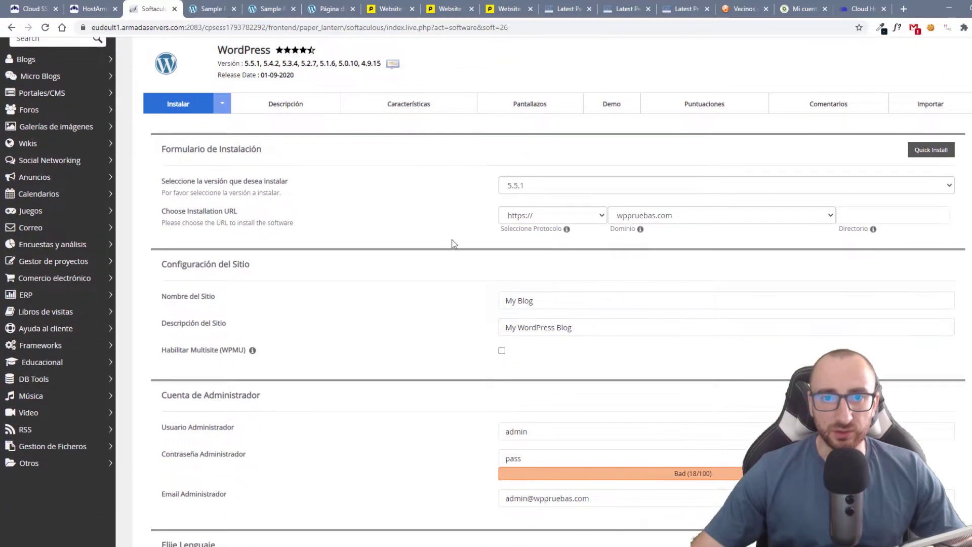
scroll(472, 303, "down", 2)
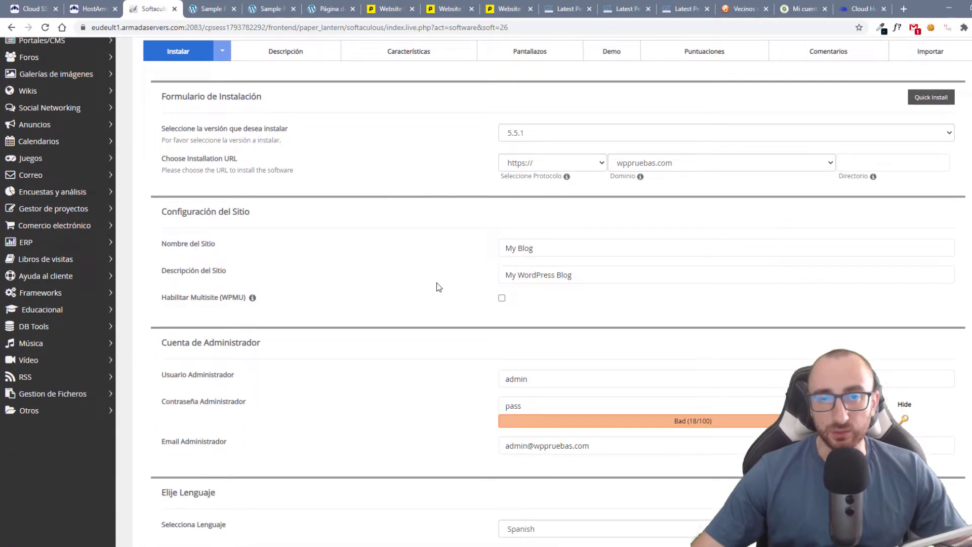
- Leave the WordPress form without installing and return to the services page of the HostArmada client area
left_click(11, 28)
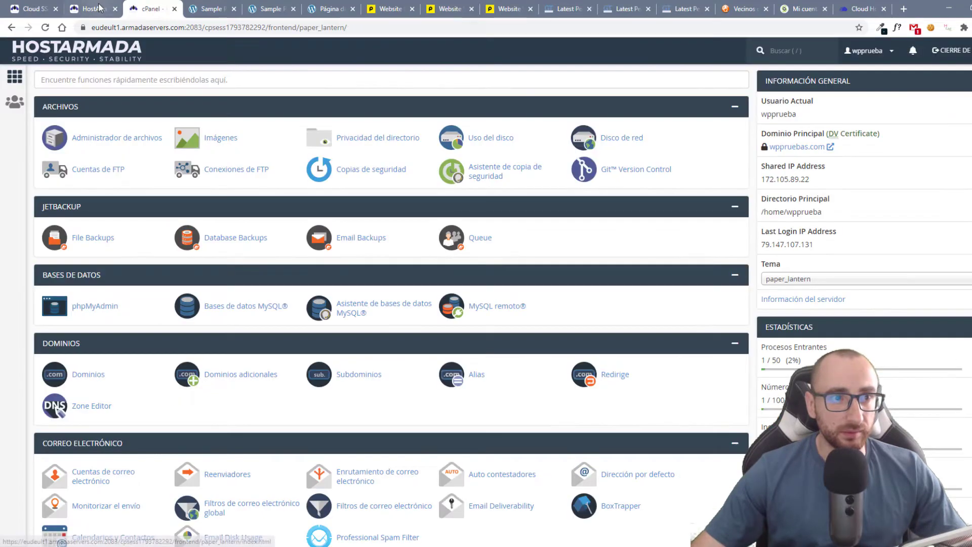
left_click(95, 9)
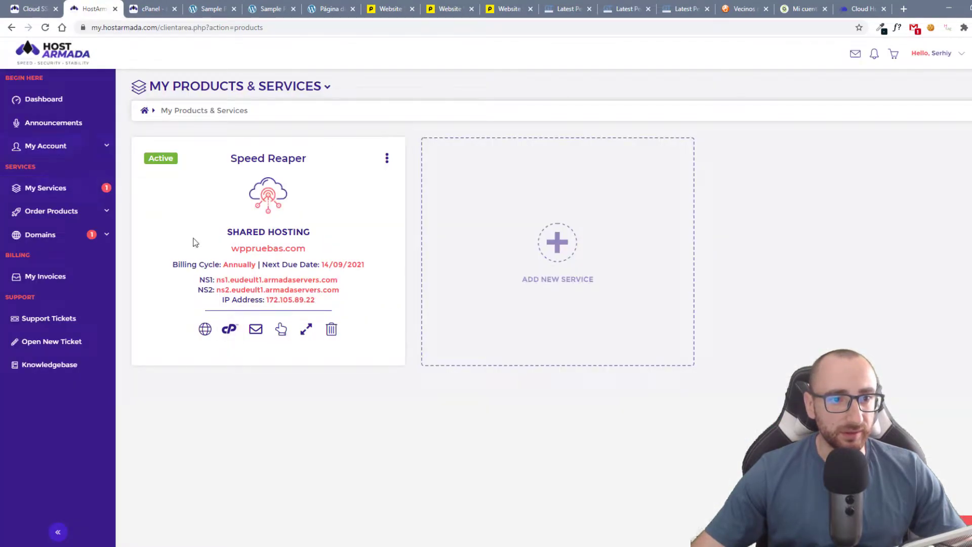
- Open the Speed Reaper service details and review its product, billing, usage and cPanel quick access information
left_click(279, 334)
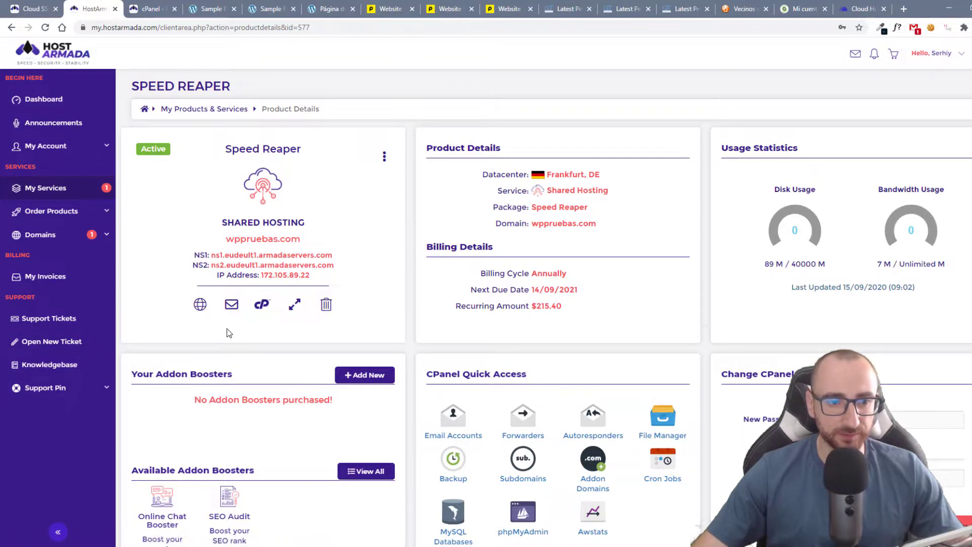
scroll(402, 436, "down", 2)
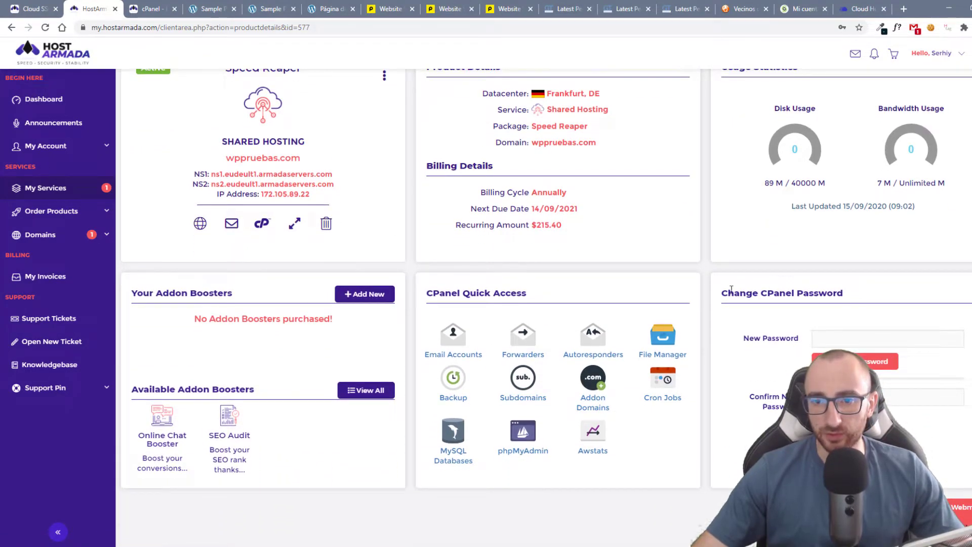
scroll(480, 245, "up", 2)
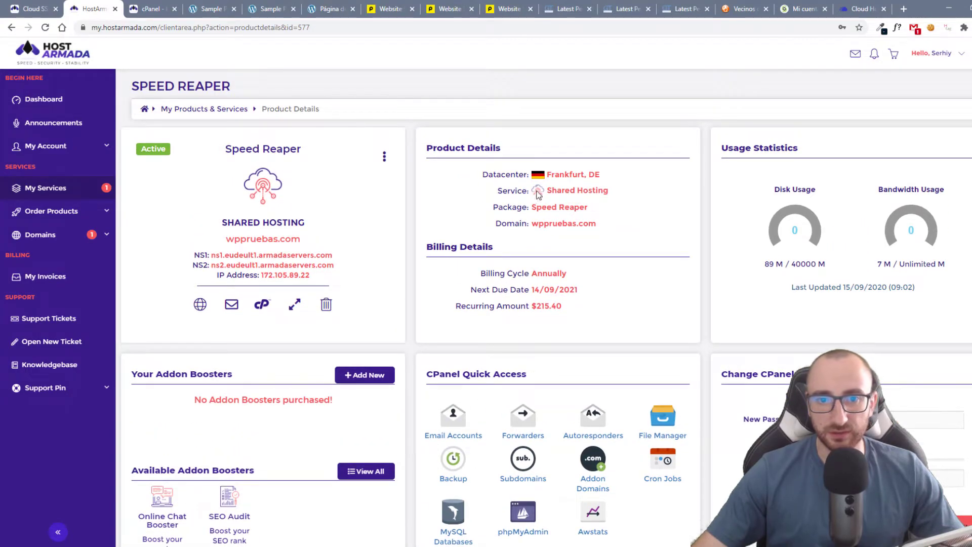
- Search the web for the recurring amount of $215.40, close the search, and highlight the amount in the billing details
left_click_drag(534, 306, 579, 310)
right_click(546, 311)
left_click(599, 328)
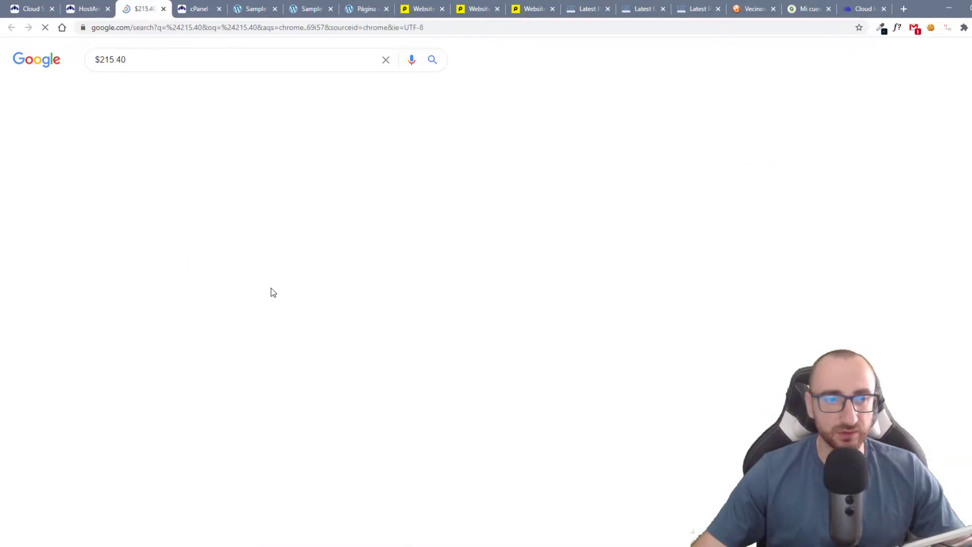
left_click(163, 9)
left_click(595, 306)
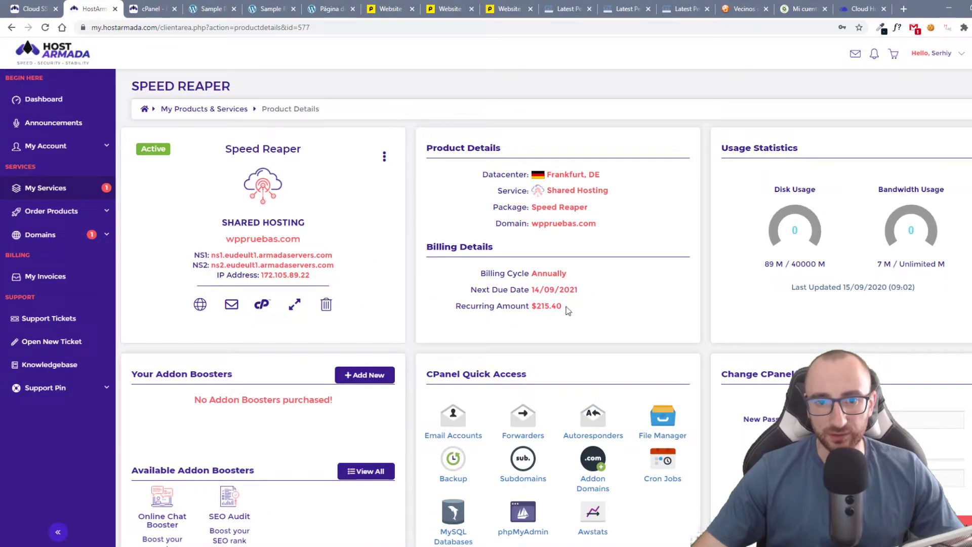
double_click(533, 307)
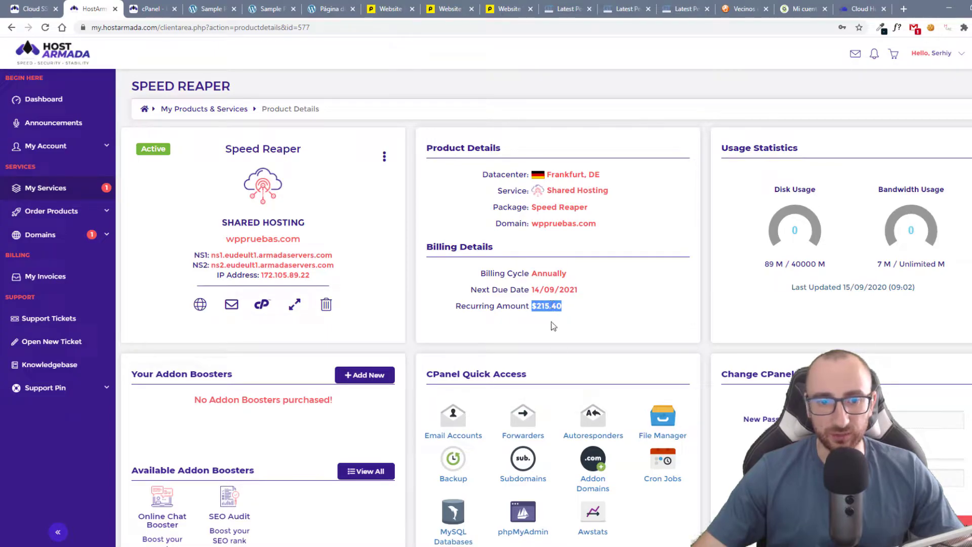
left_click(598, 299)
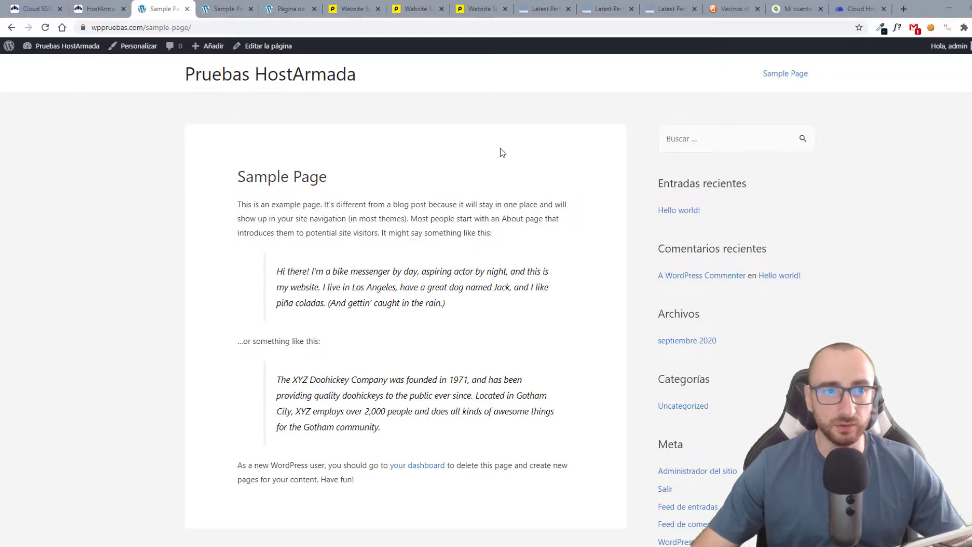
- Compare the sample pages of the SiteGround and Cloudways test sites and return to the HostArmada one
left_click(225, 9)
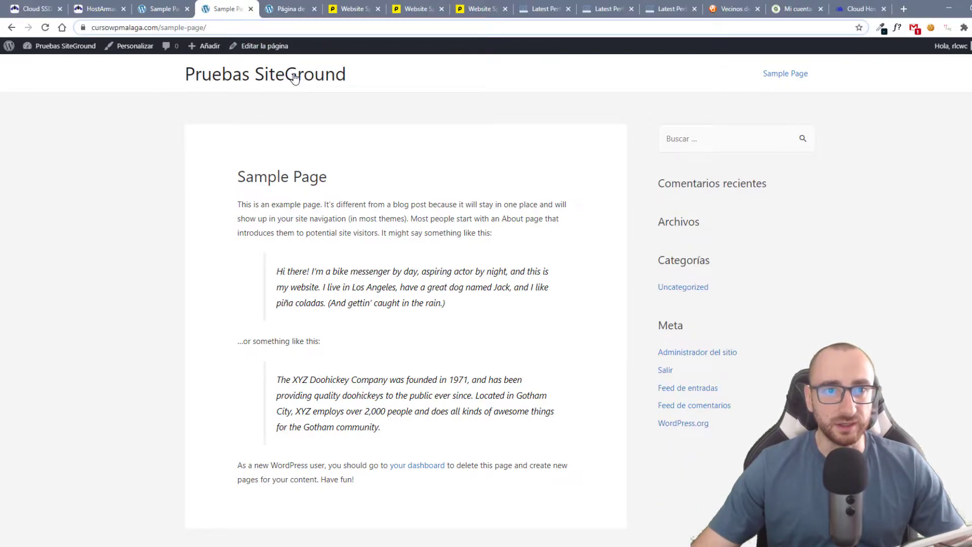
left_click(292, 10)
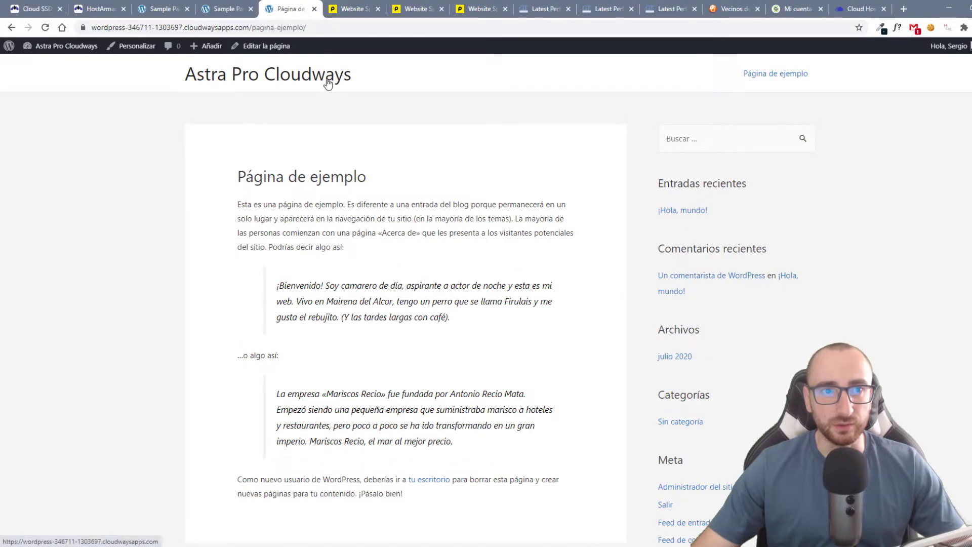
left_click(172, 8)
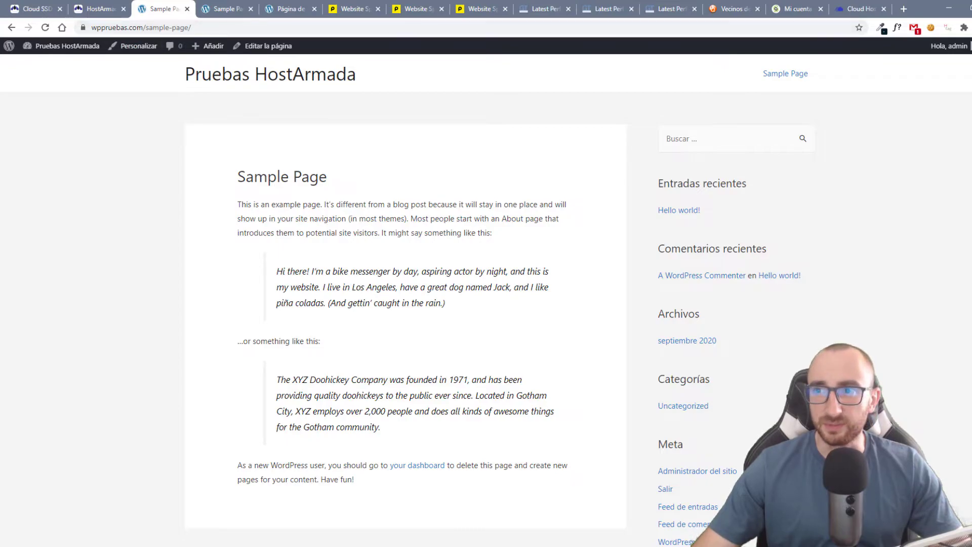
key("alt+Tab")
double_click(577, 190)
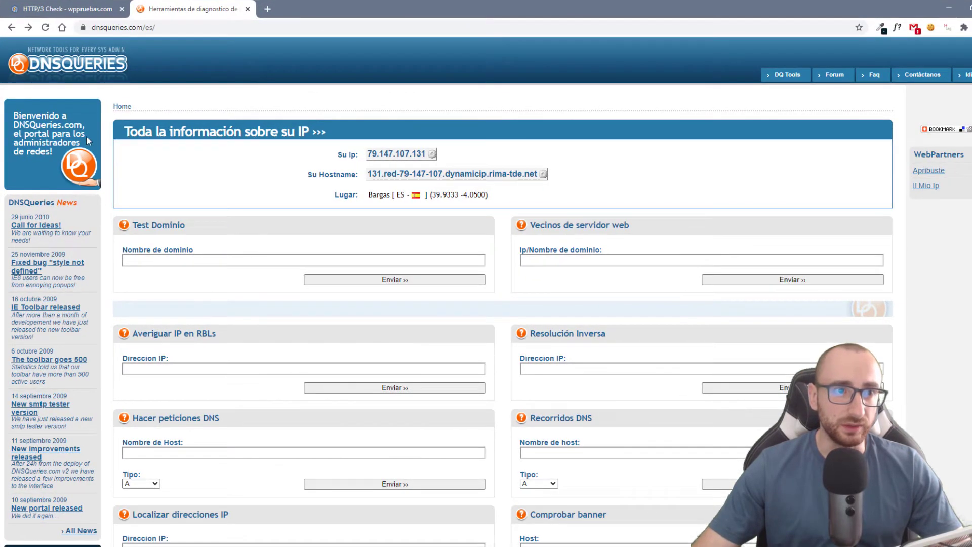
left_click(93, 9)
scroll(344, 263, "up", 6)
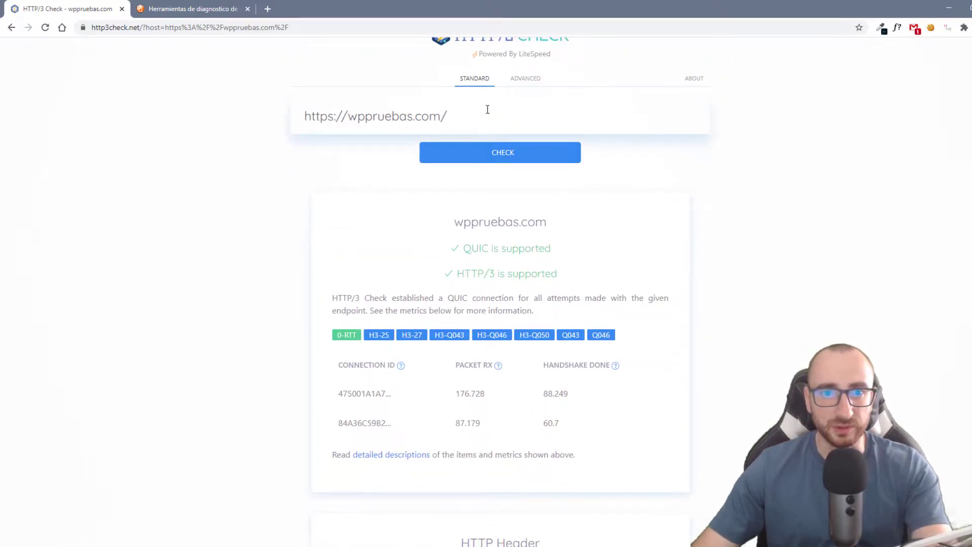
scroll(218, 65, "up", 1)
left_click(452, 91)
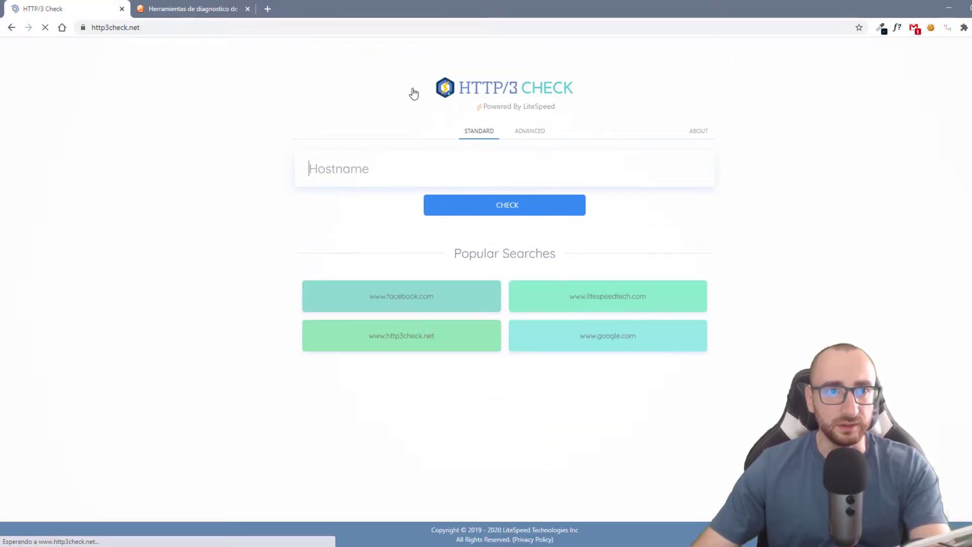
left_click(369, 158)
left_click(354, 195)
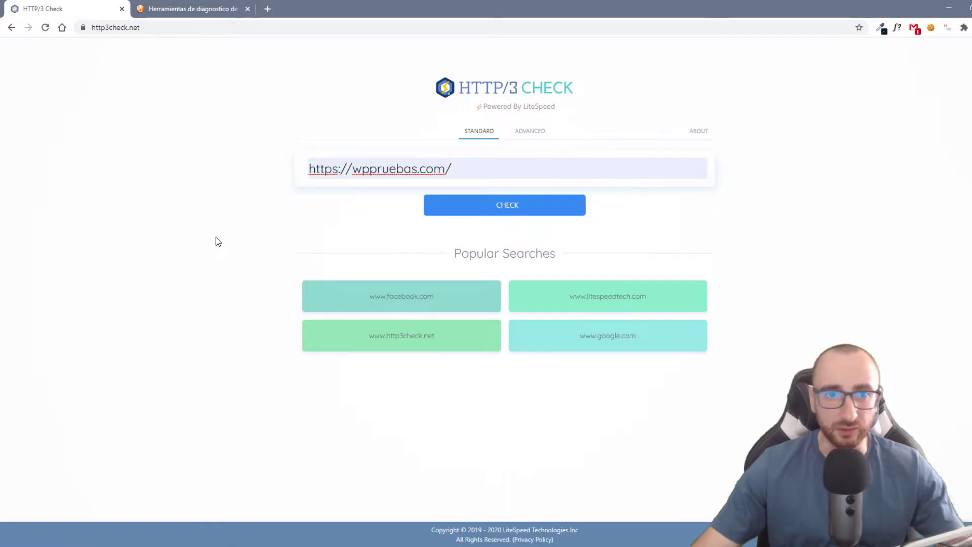
left_click(501, 207)
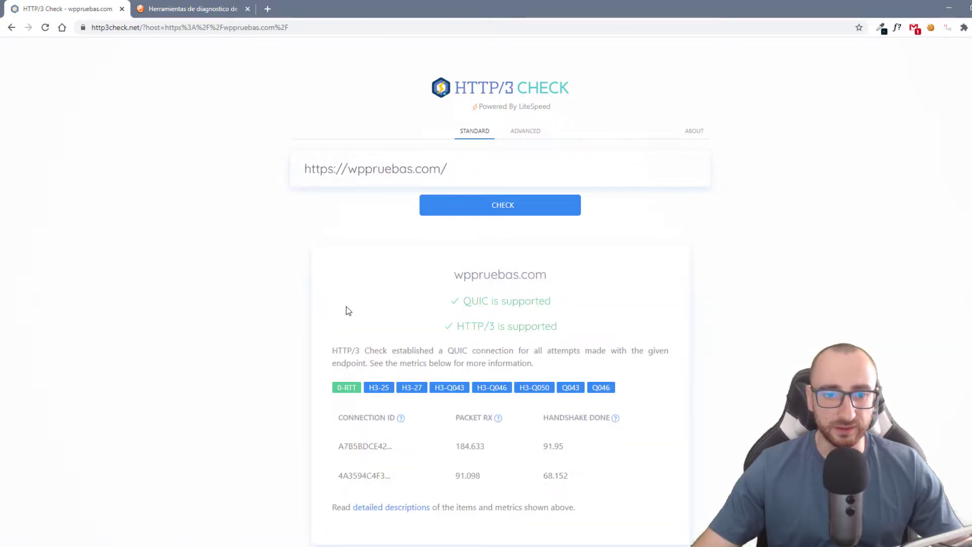
- Review the HTTP/3 test results for wppruebas.com, including protocol support, connection metrics and the HTTP header
scroll(391, 363, "down", 6)
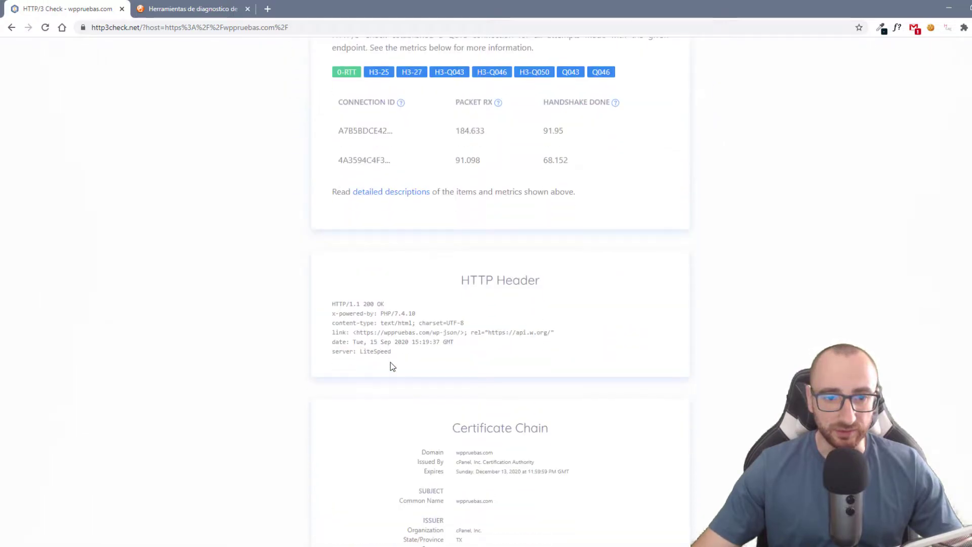
scroll(482, 278, "up", 5)
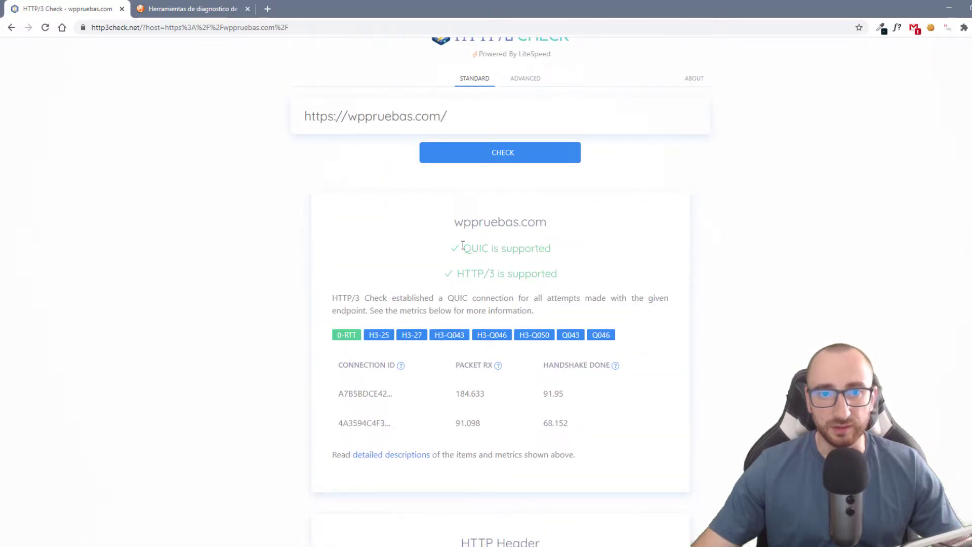
scroll(463, 246, "up", 1)
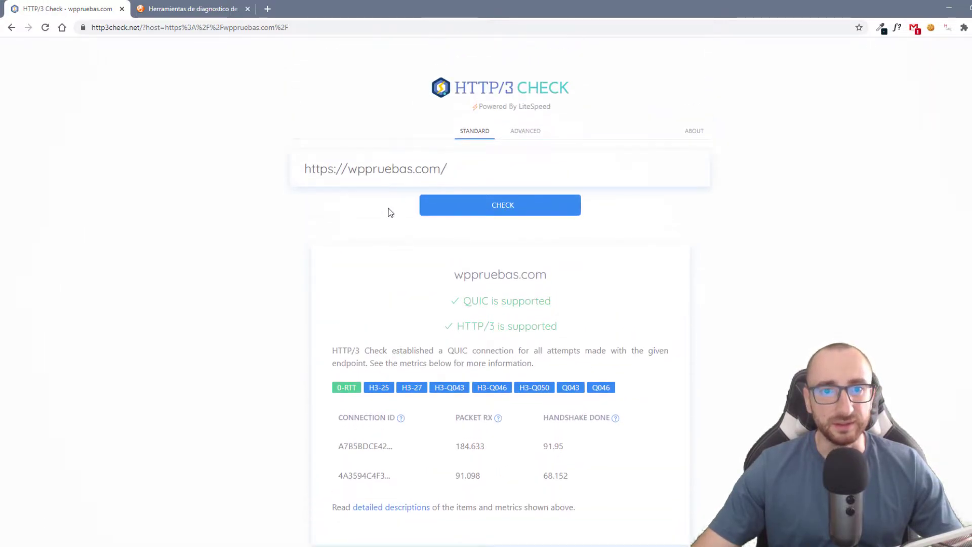
- Look up the web server neighbours of wppruebas.com in DNSQueries and follow the listed neighbour domain
left_click(186, 10)
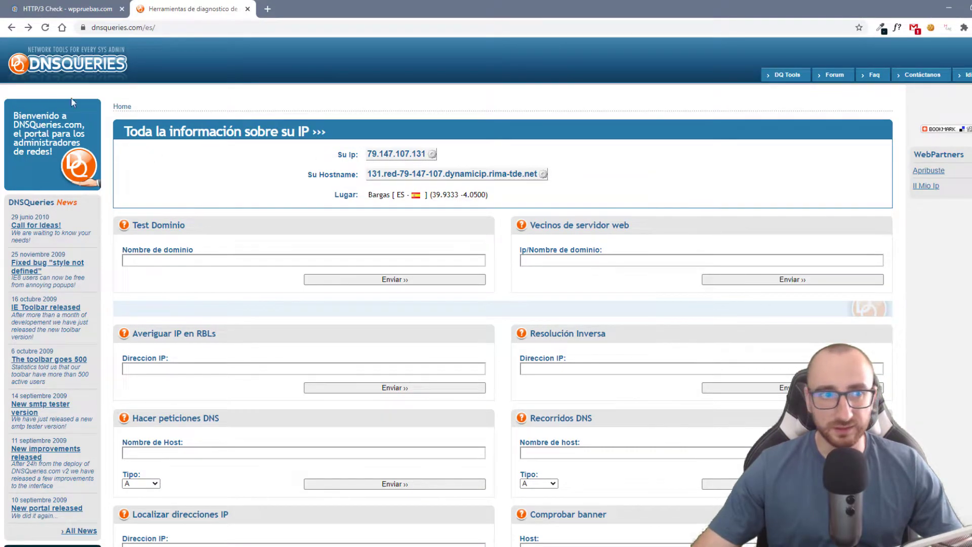
left_click(546, 261)
key("ctrl+v")
left_click_drag(552, 261, 523, 260)
key("BackSpace")
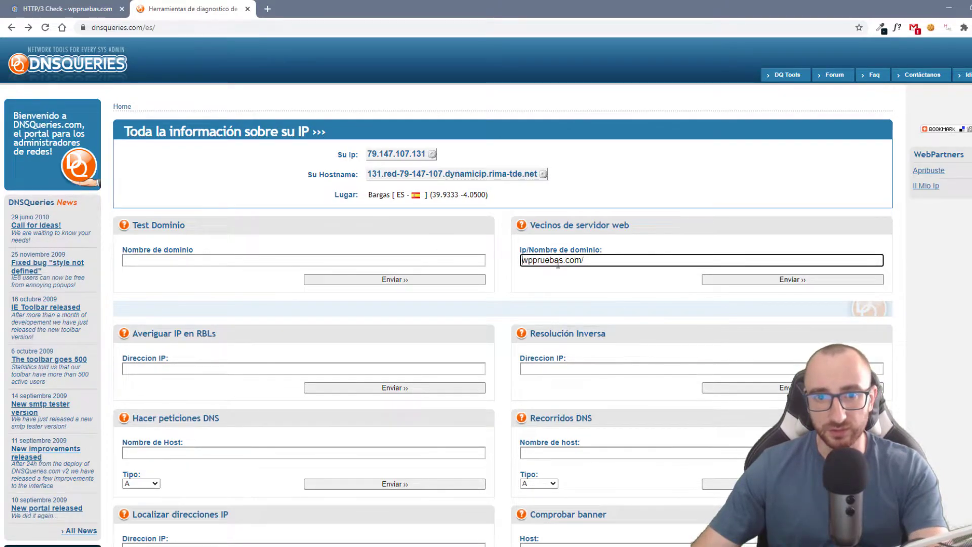
left_click(610, 261)
key("BackSpace")
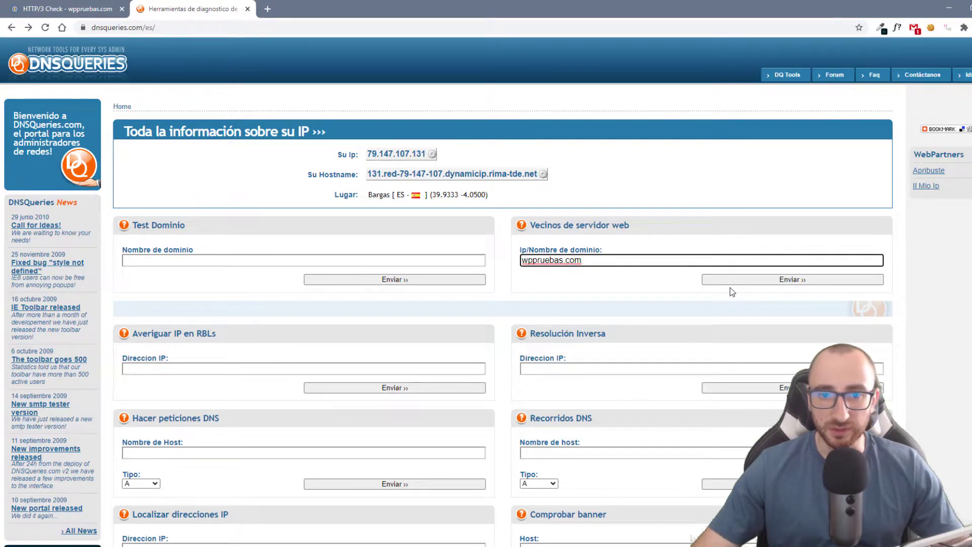
left_click(773, 281)
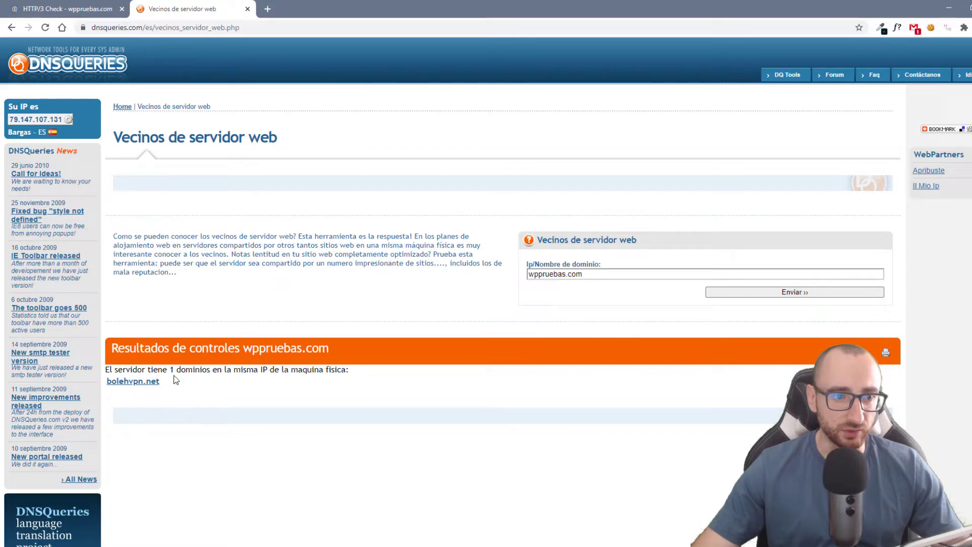
left_click(129, 382)
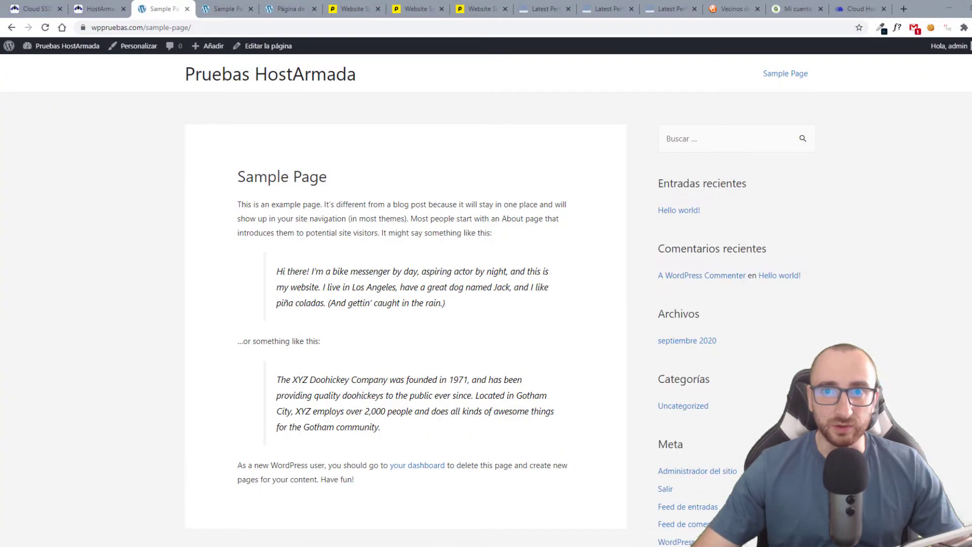
- Copy the cursowpmalaga.com address from the SiteGround test site and return to the DNSQueries window
left_click(223, 8)
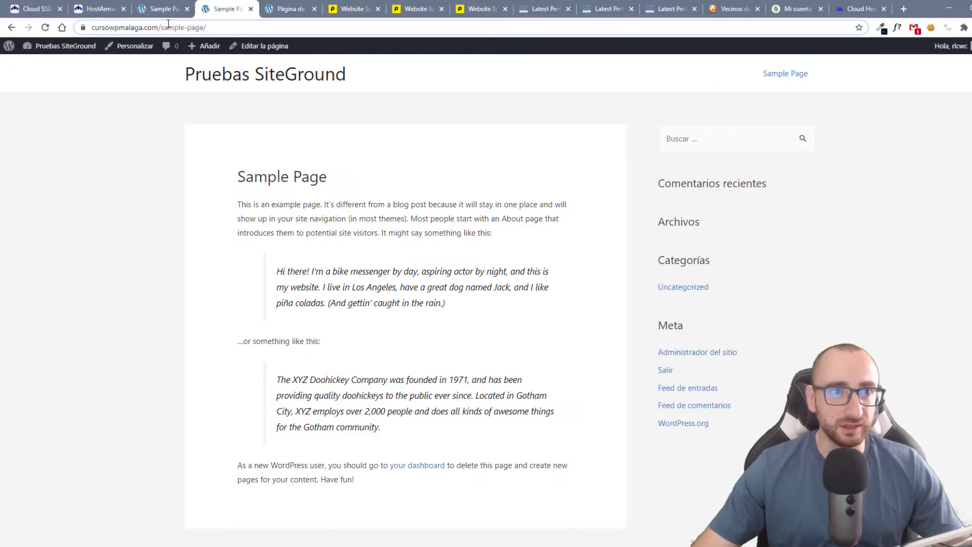
left_click(161, 28)
left_click_drag(185, 28, 92, 28)
key("ctrl+c")
key("alt+Tab")
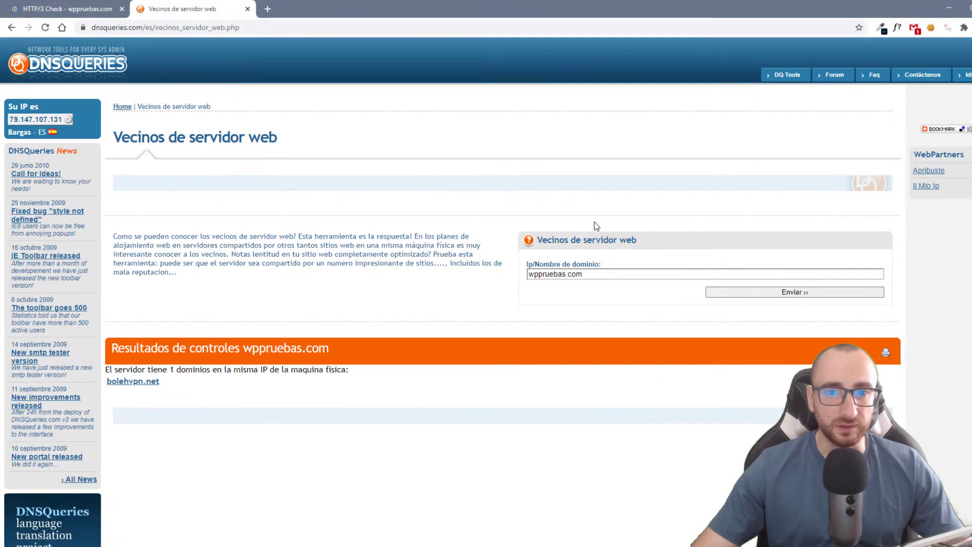
- Look up the web server neighbours of cursowpmalaga.com
left_click(597, 276)
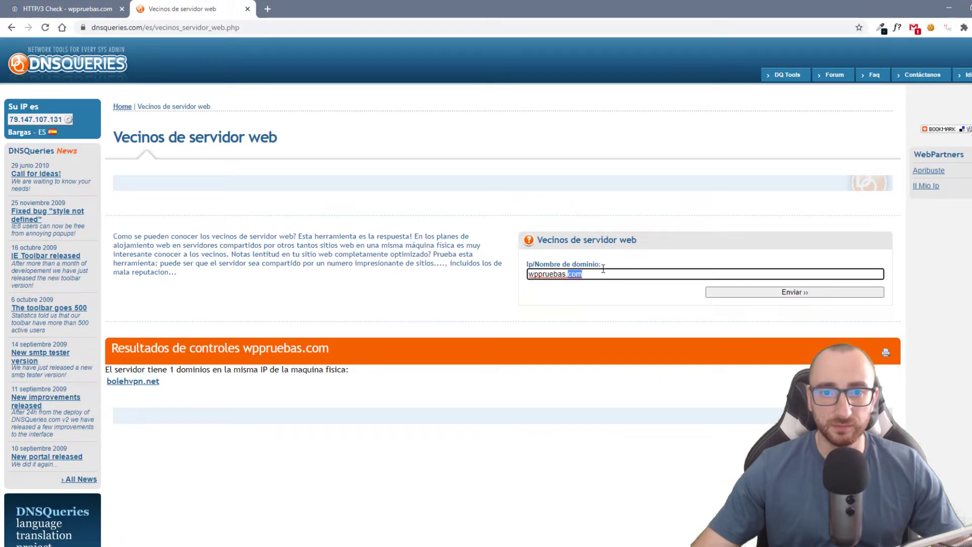
key("ctrl+a")
key("ctrl+v")
left_click_drag(552, 274, 471, 276)
key("BackSpace")
key("End")
key("BackSpace")
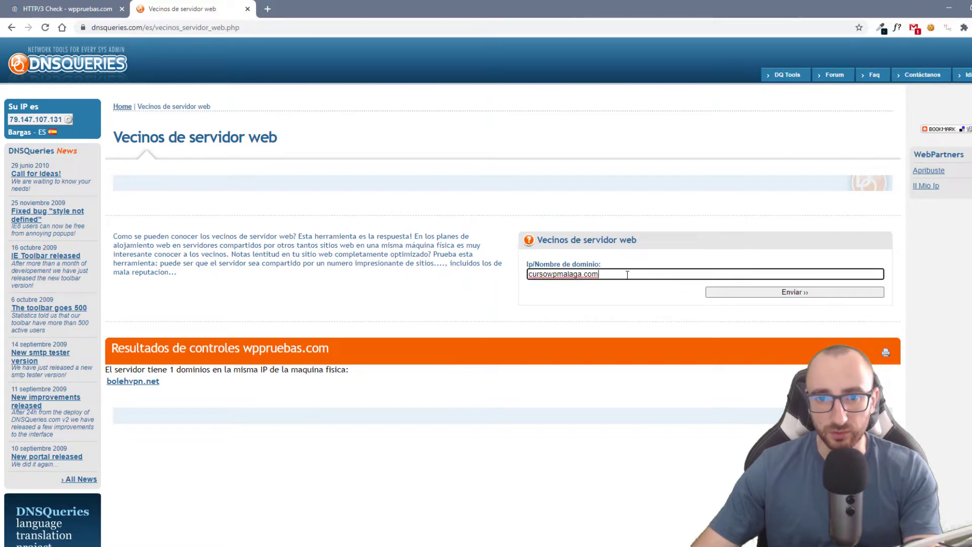
left_click(757, 296)
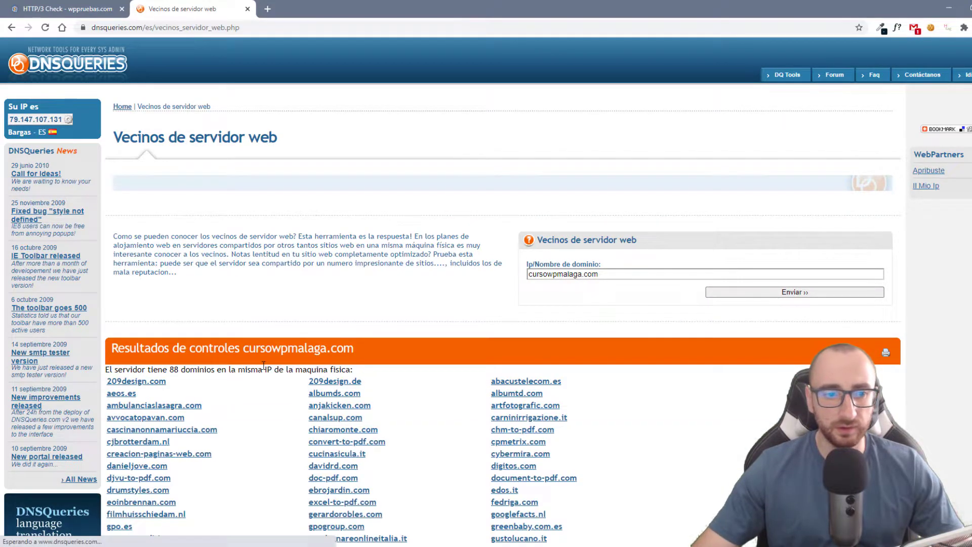
- Examine the list of domains sharing the server with cursowpmalaga.com and highlight the domain count
scroll(208, 365, "down", 6)
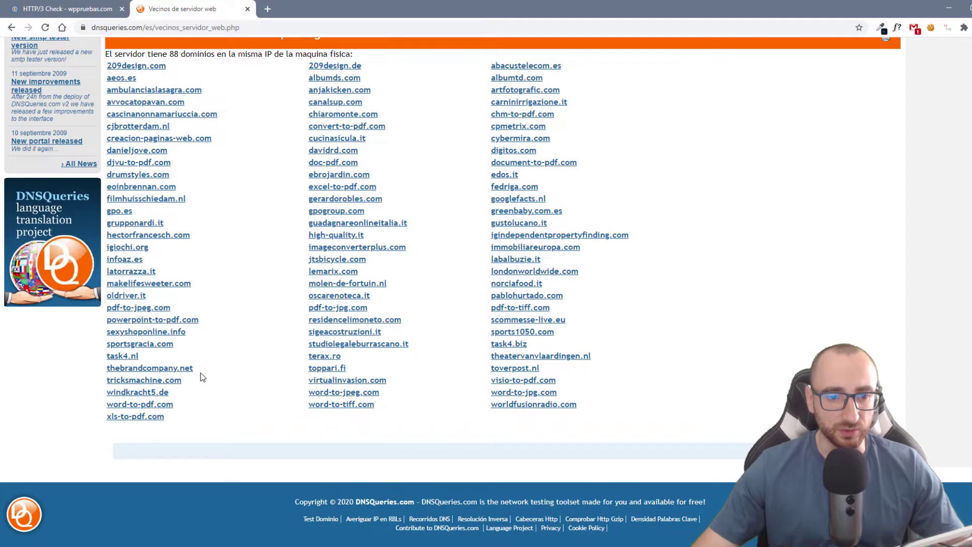
scroll(238, 394, "up", 4)
left_click_drag(170, 265, 181, 271)
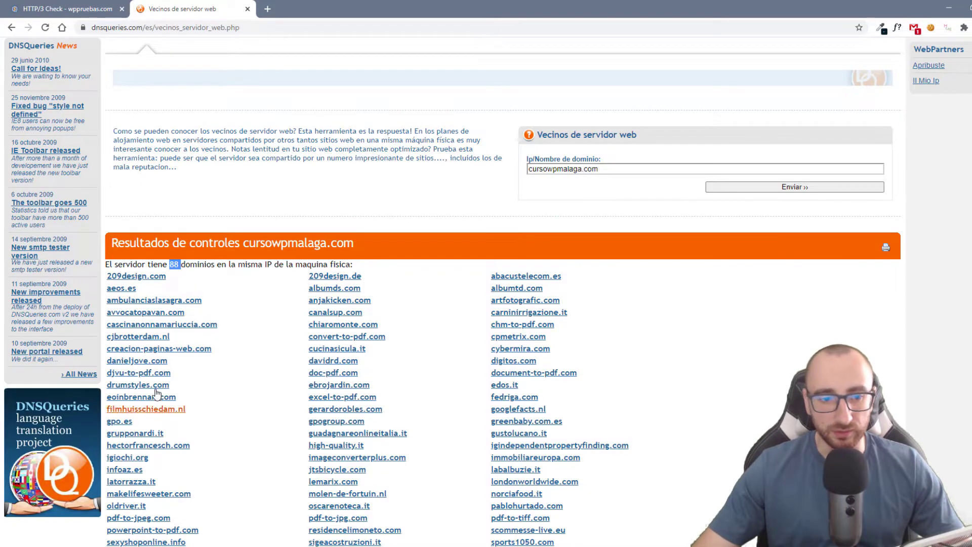
scroll(282, 323, "down", 4)
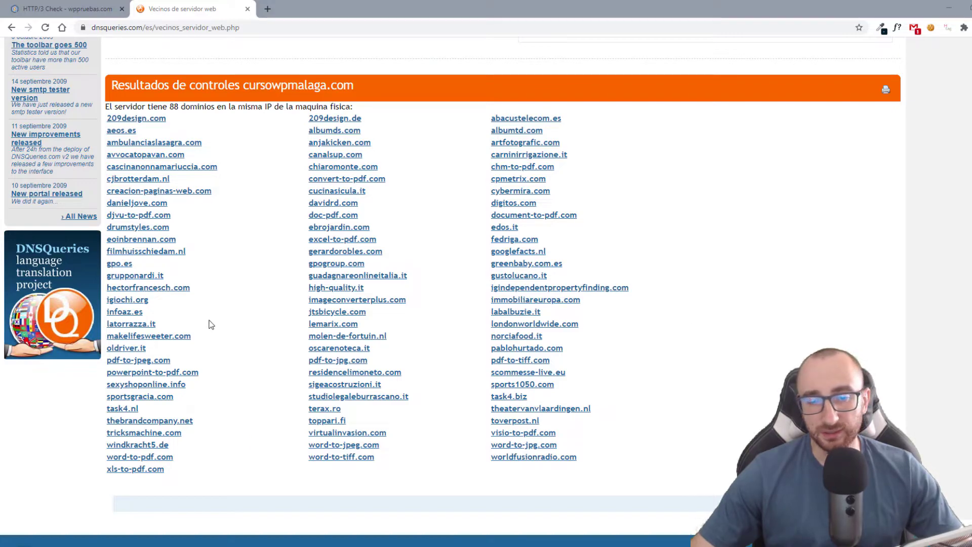
scroll(226, 326, "up", 5)
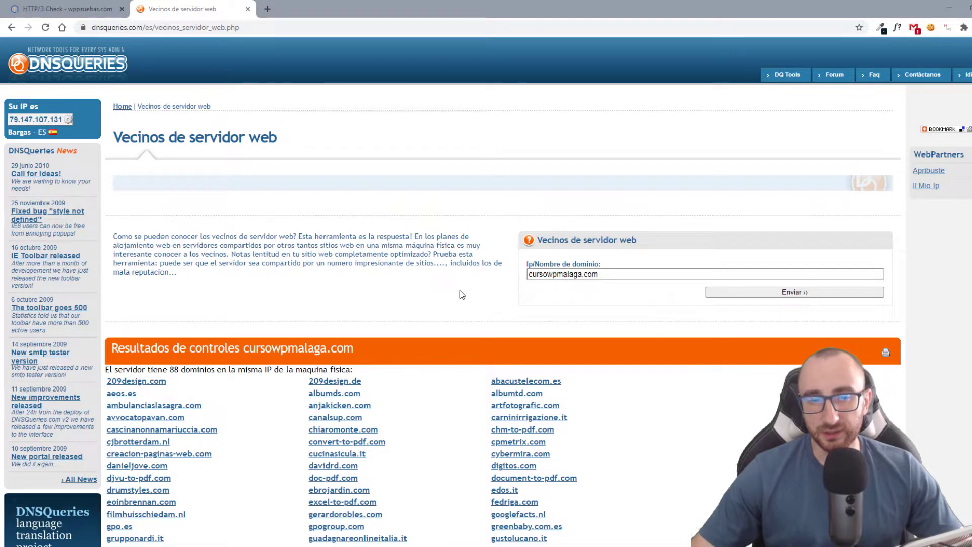
double_click(174, 370)
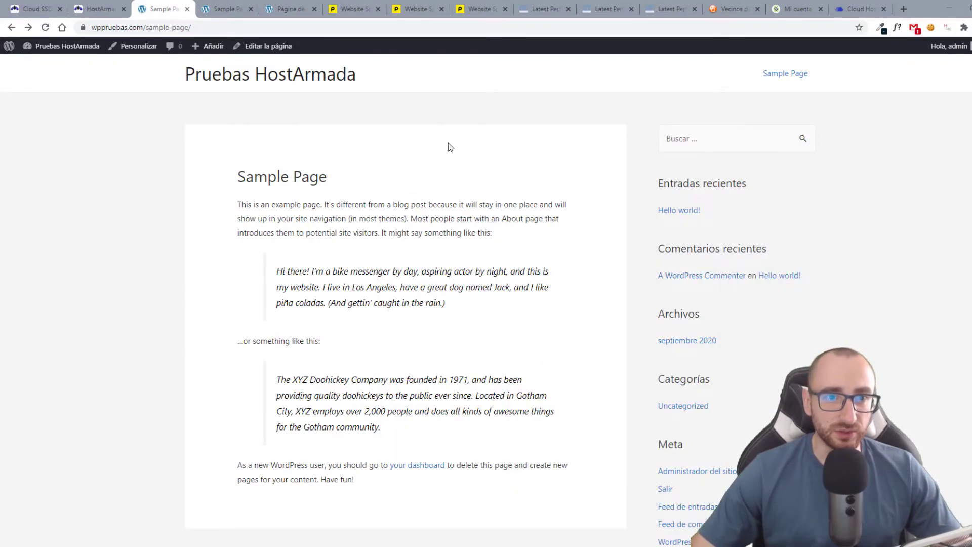
- Open the WordPress dashboard (Escritorio) of the Pruebas HostArmada test site
mouse_move(65, 46)
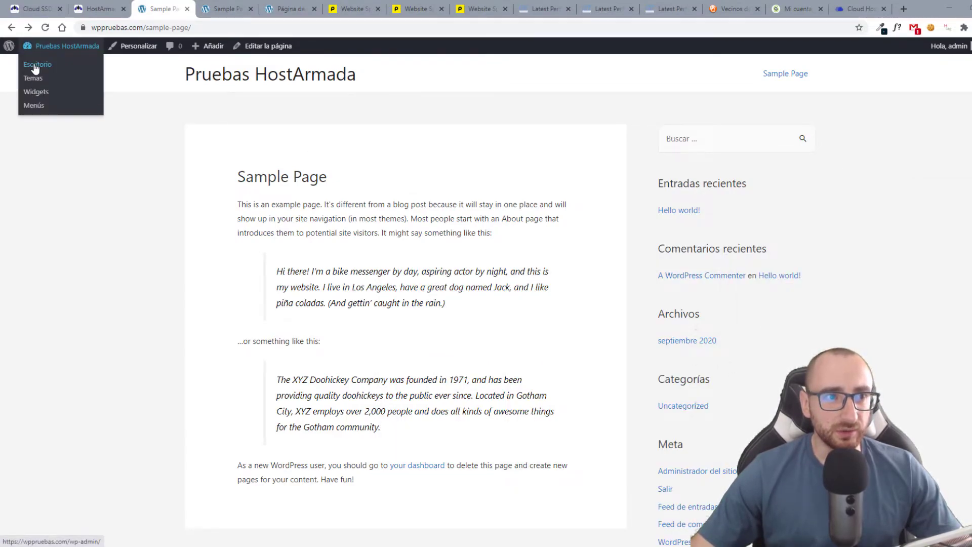
left_click(52, 68)
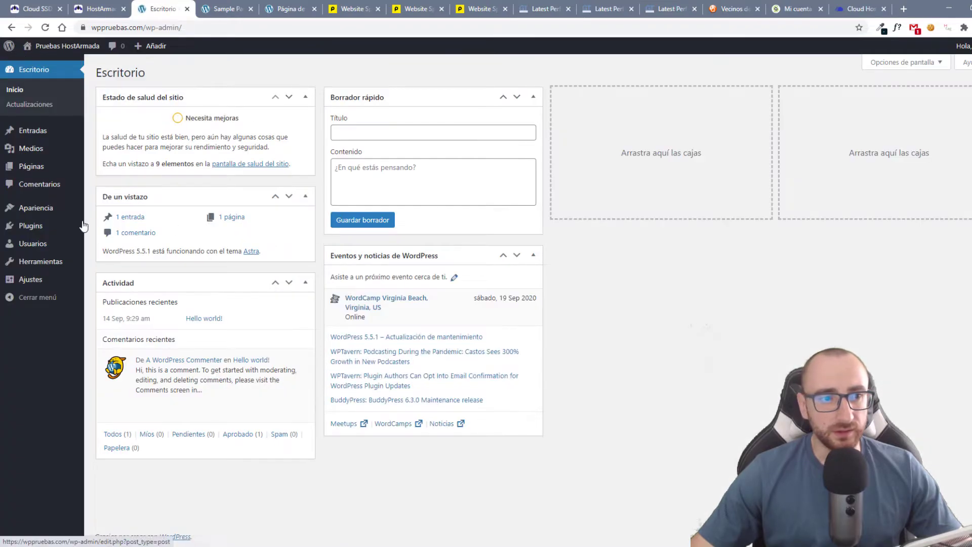
- Activate the Elementor plugin on the Pruebas HostArmada site and open its Información del sistema page
mouse_move(35, 234)
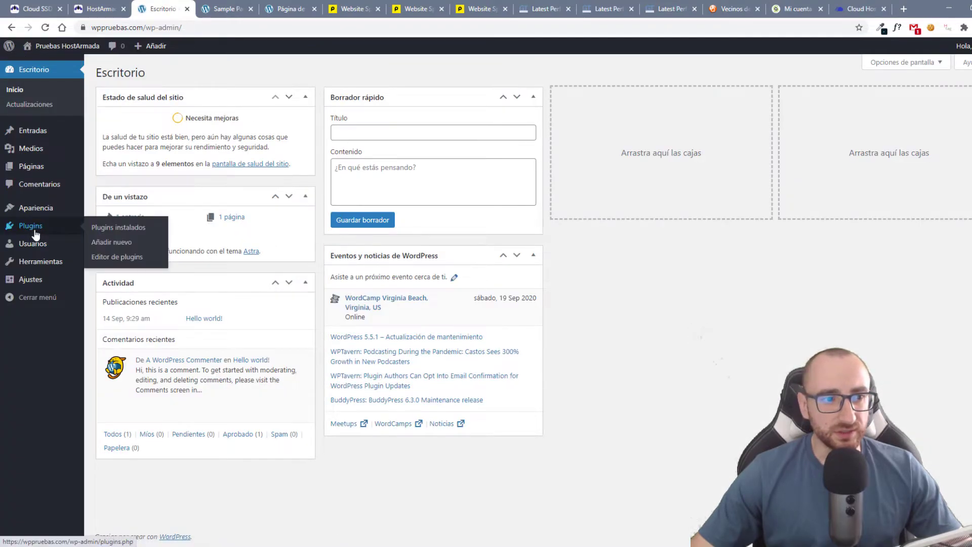
left_click(123, 231)
left_click(130, 163)
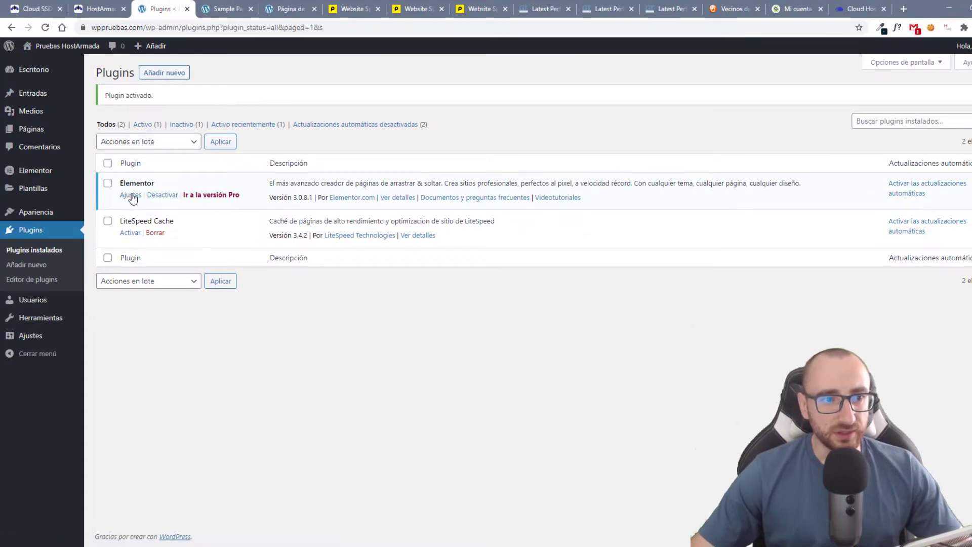
left_click(132, 196)
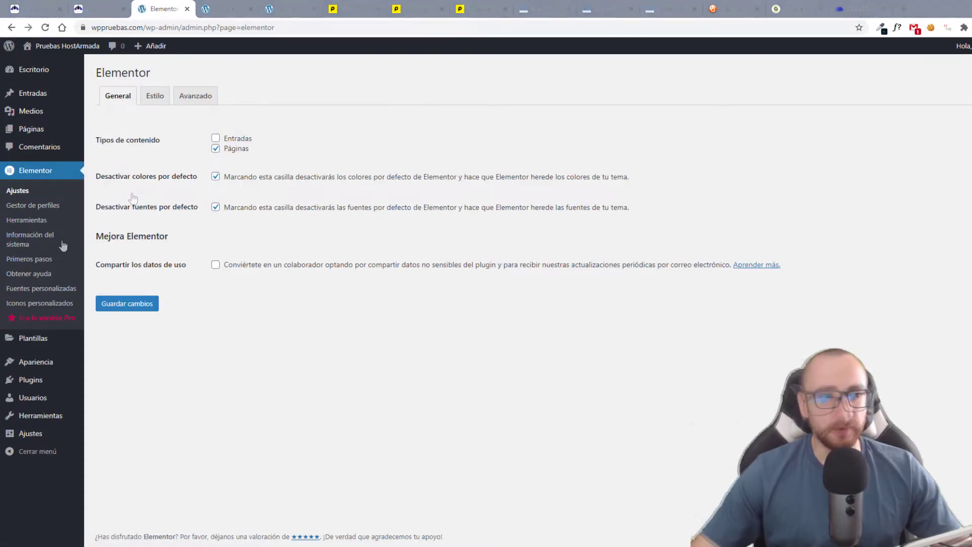
left_click(45, 239)
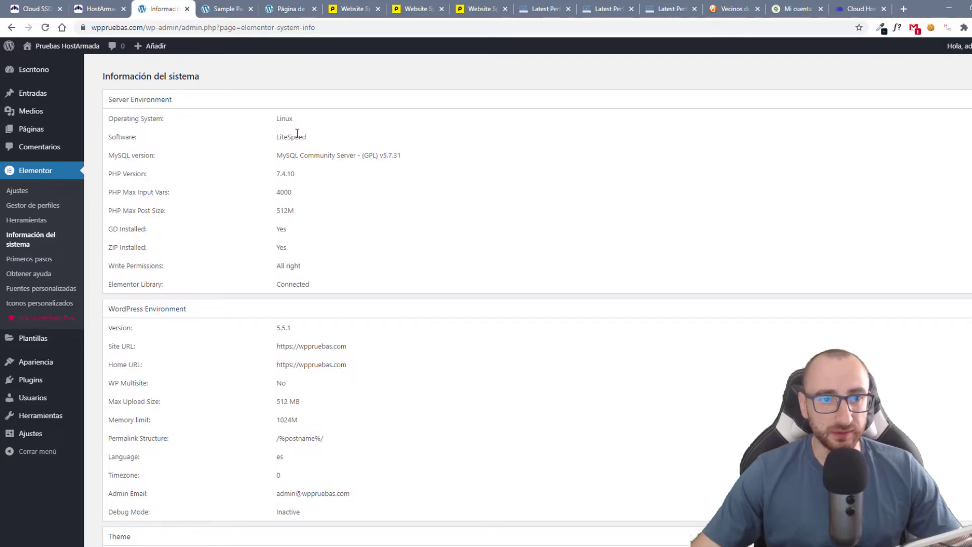
- Activate Elementor on the Pruebas SiteGround site from its dashboard and open Elementor's Información del sistema page
left_click(222, 6)
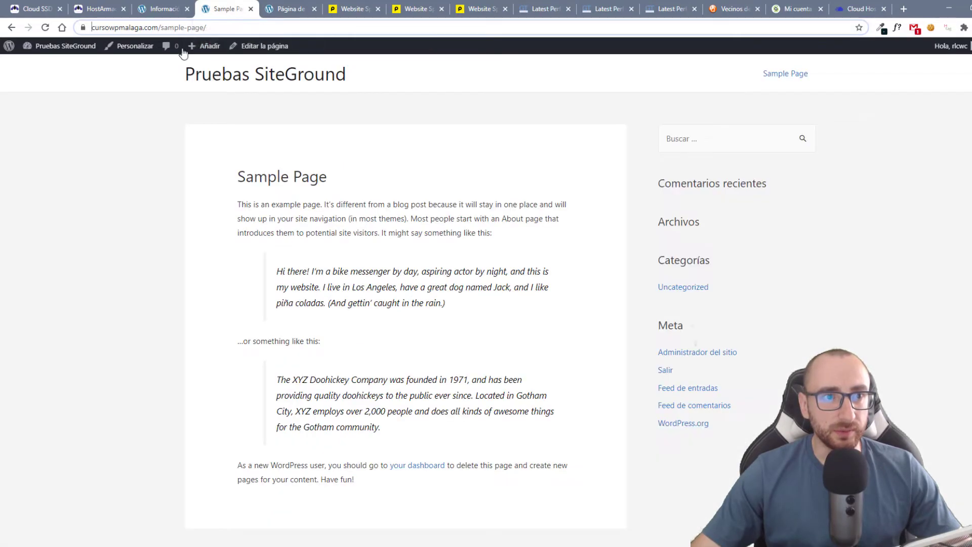
left_click(43, 68)
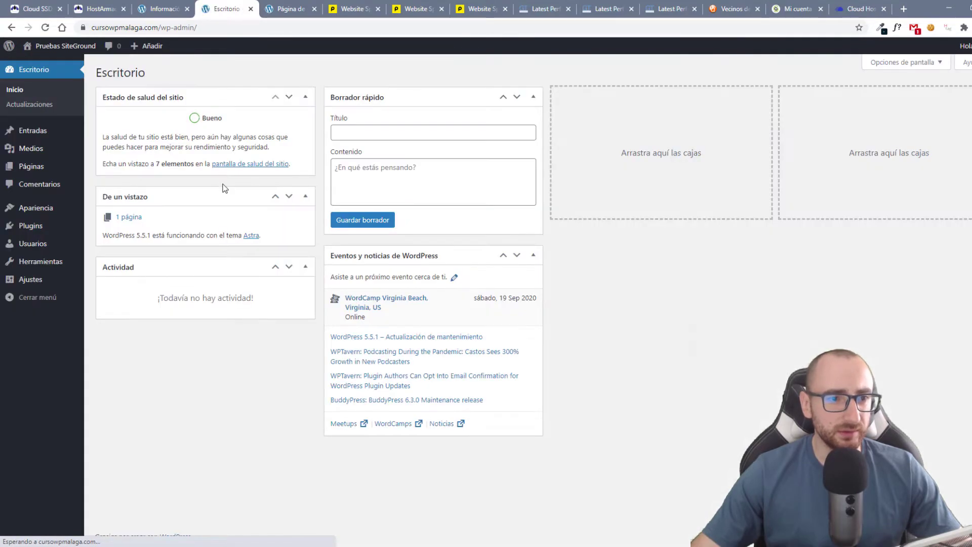
left_click(134, 228)
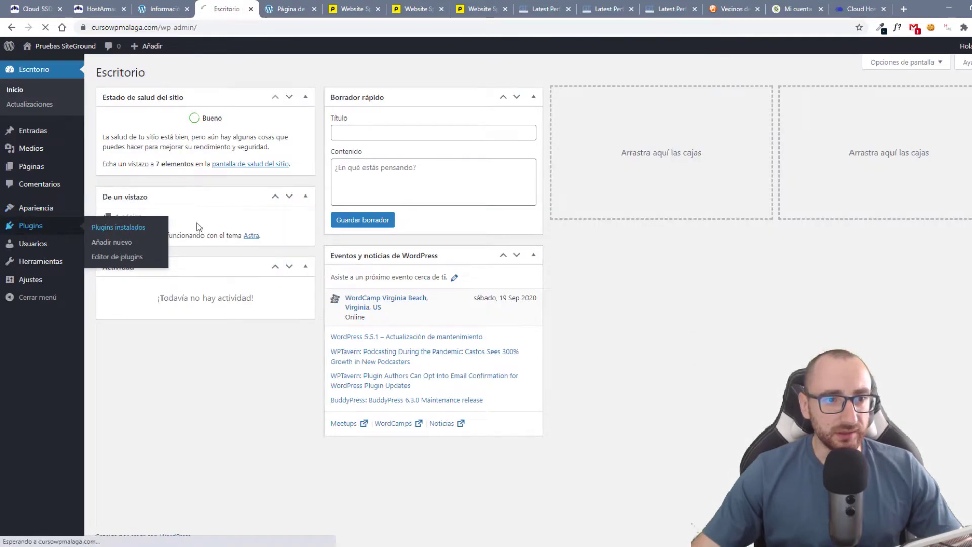
left_click(131, 164)
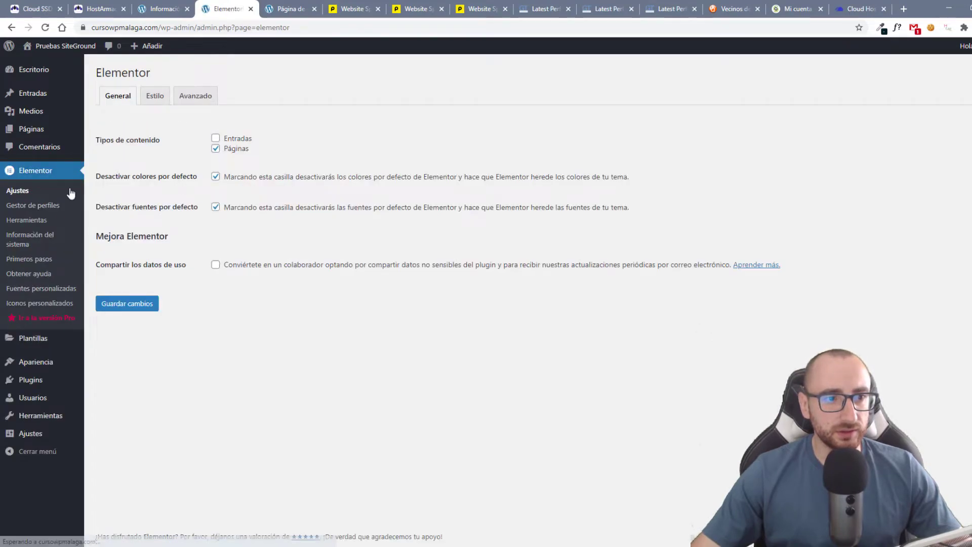
left_click(31, 238)
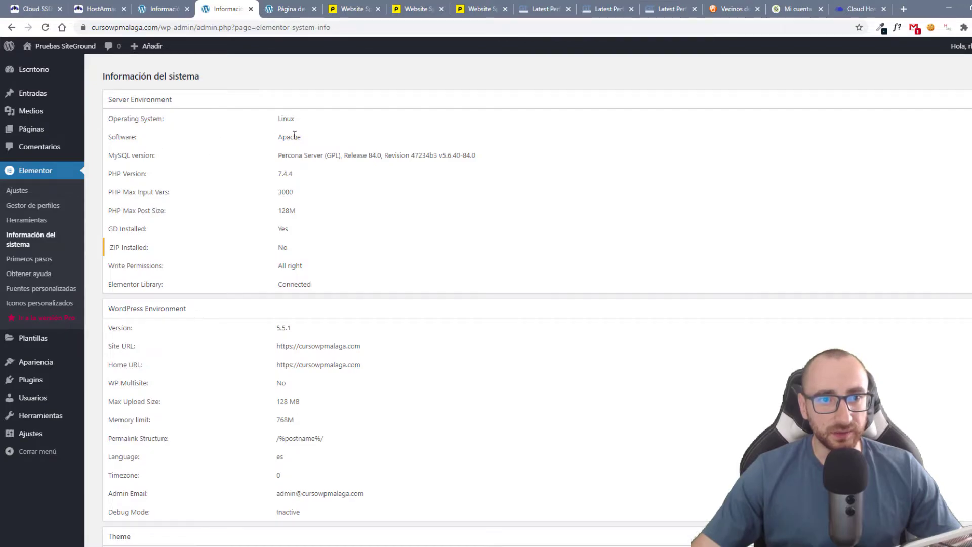
- Compare the Server Environment details of the HostArmada and SiteGround sites, including PHP version, input limits and ZIP support
left_click(173, 5)
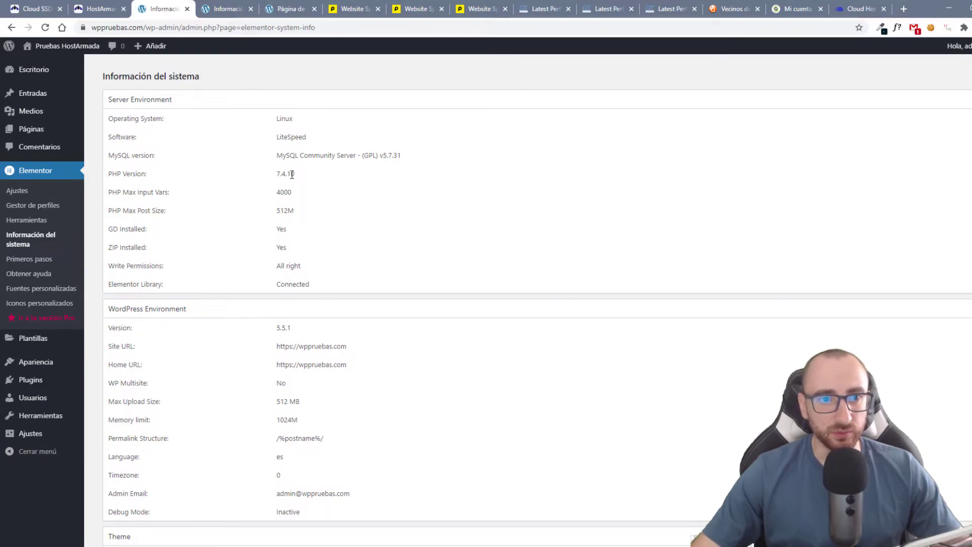
left_click(223, 10)
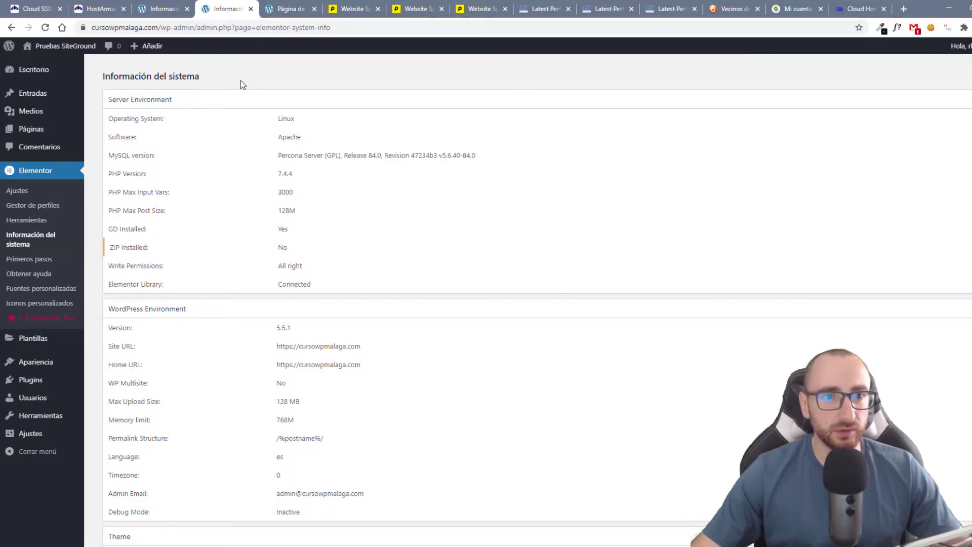
left_click(288, 174)
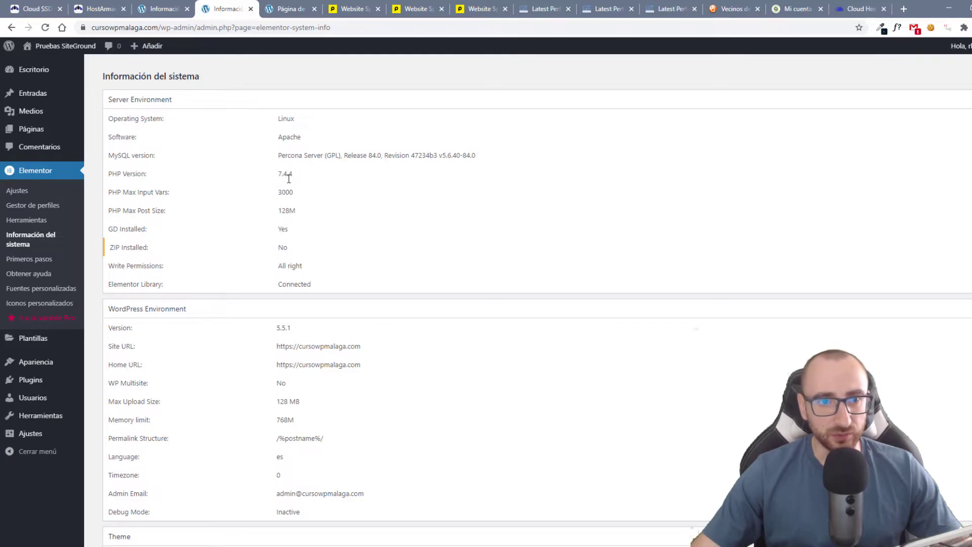
left_click(299, 174)
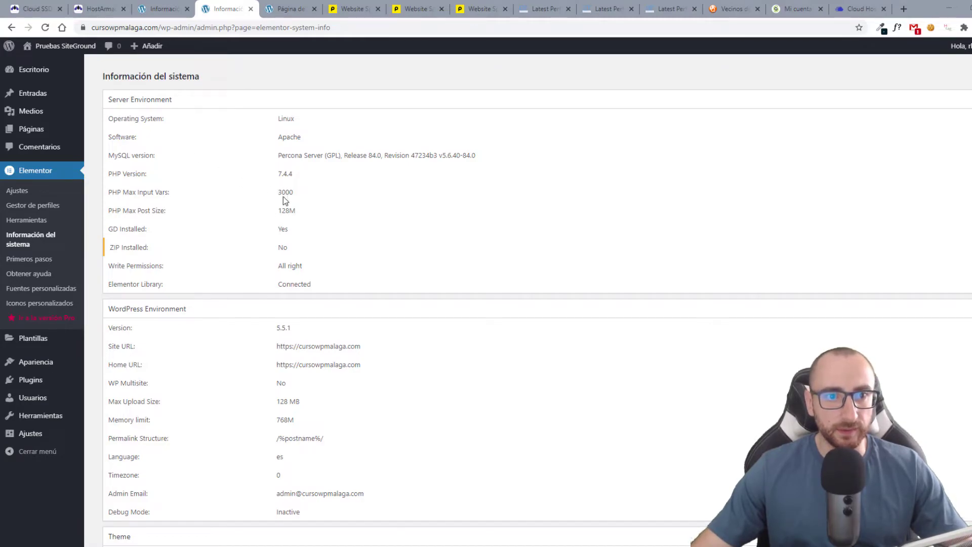
key("ctrl+Page_Up")
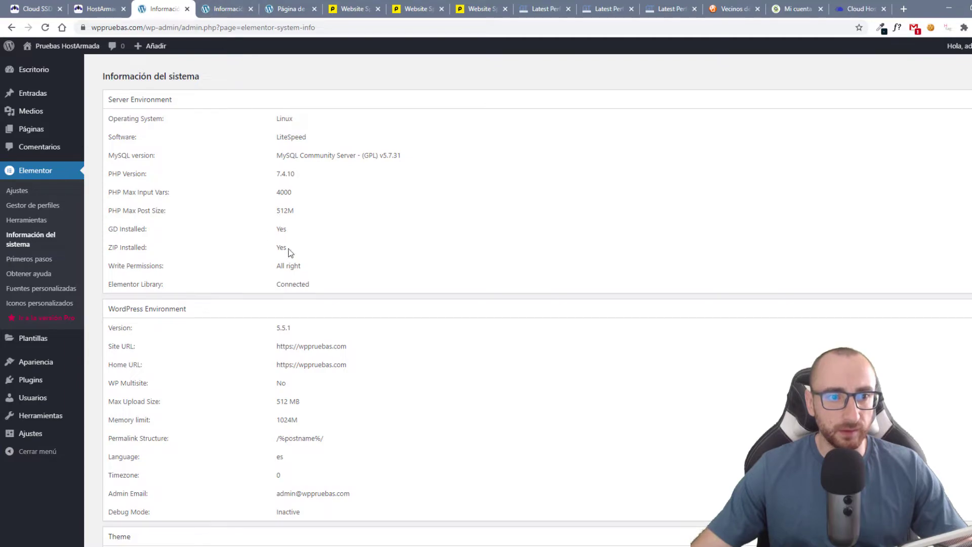
left_click(217, 4)
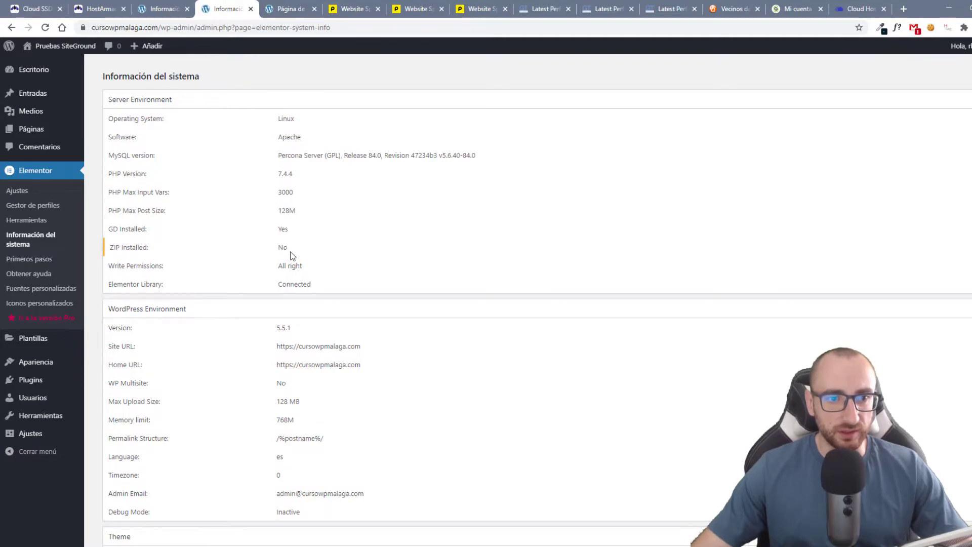
- Compare the maximum upload size and memory limit of SiteGround and HostArmada, highlighting HostArmada's memory limit
scroll(297, 345, "down", 1)
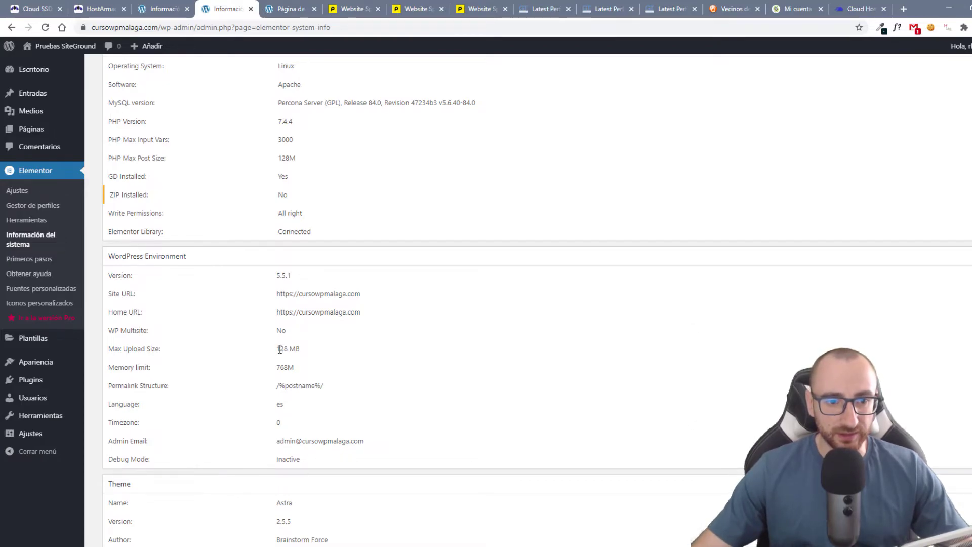
key("ctrl+shift+Tab")
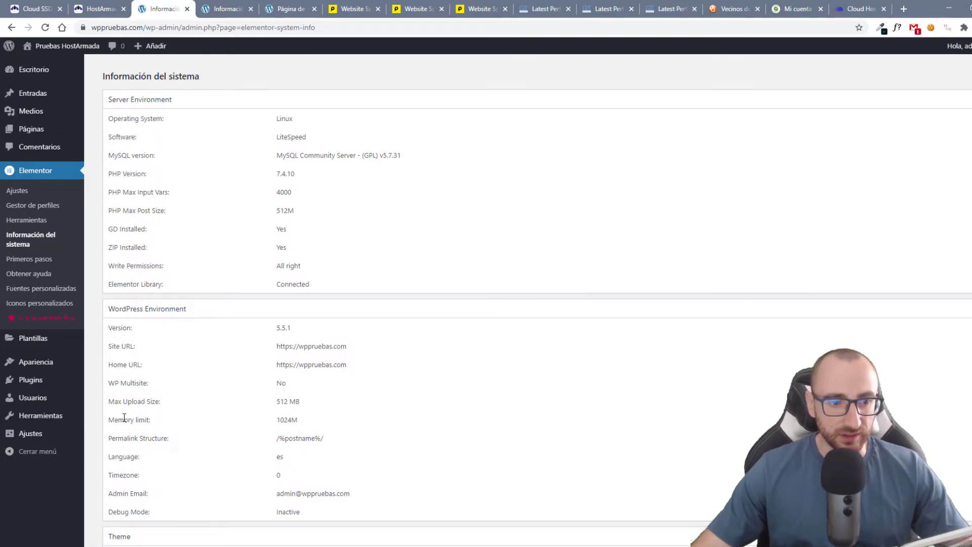
double_click(279, 420)
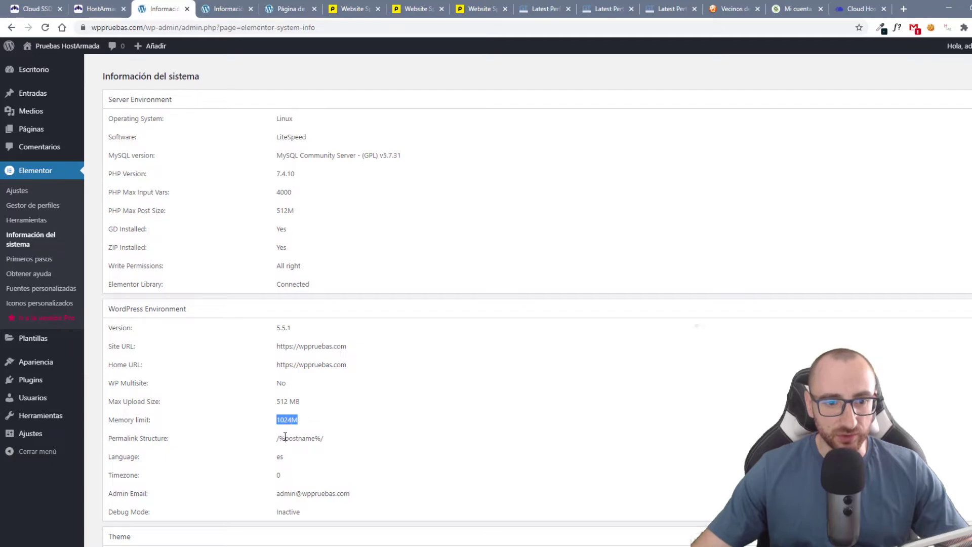
key("ctrl+Tab")
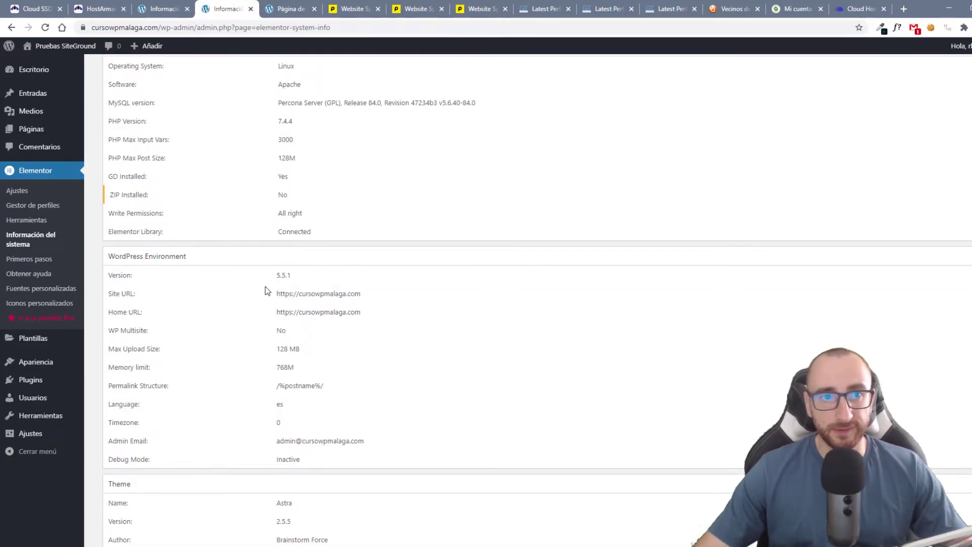
- Activate Elementor on the Astra Pro Cloudways site from its dashboard and open Elementor's Información del sistema page
left_click(286, 9)
left_click(50, 72)
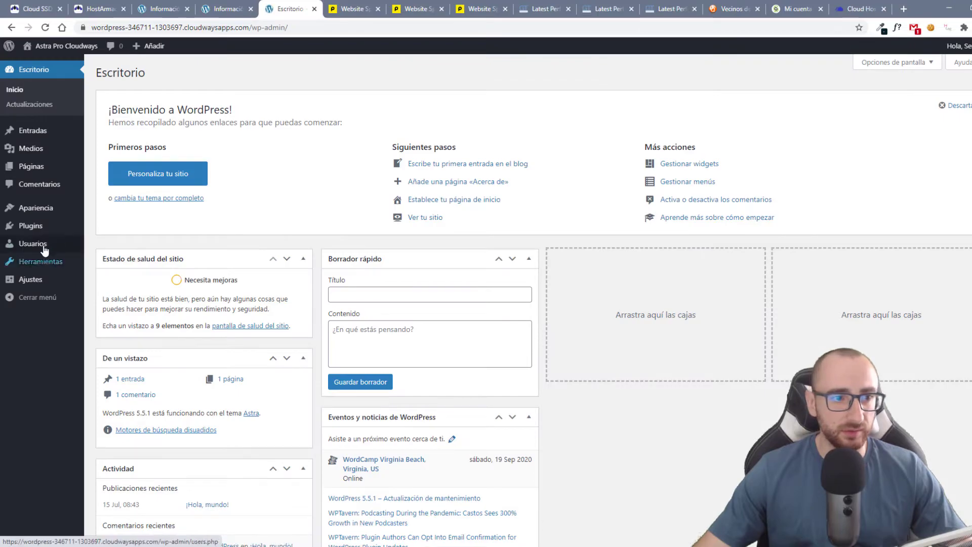
left_click(102, 226)
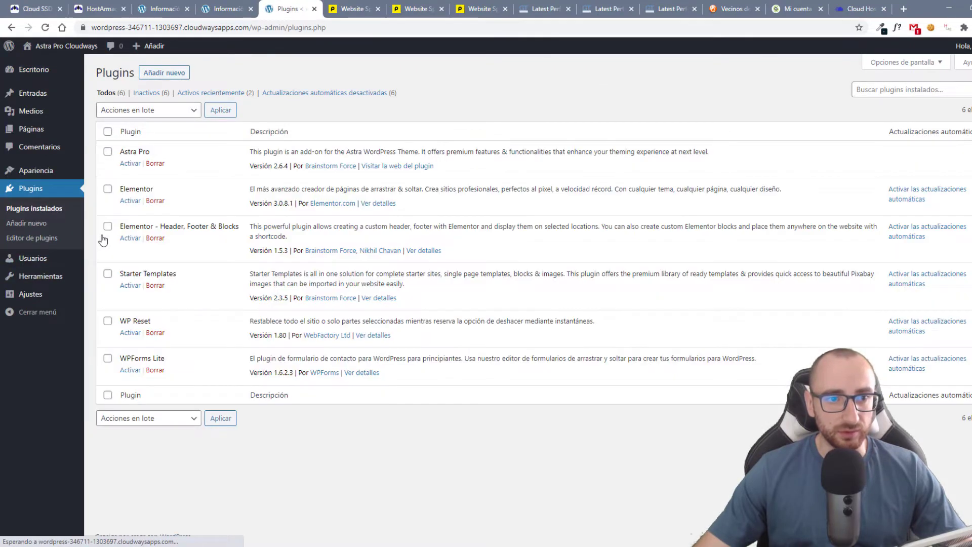
left_click(130, 202)
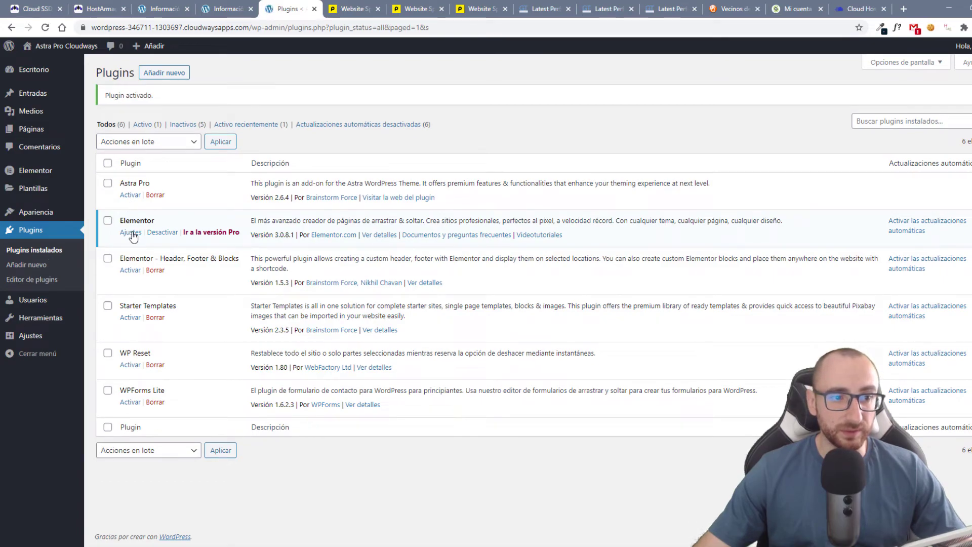
left_click(131, 233)
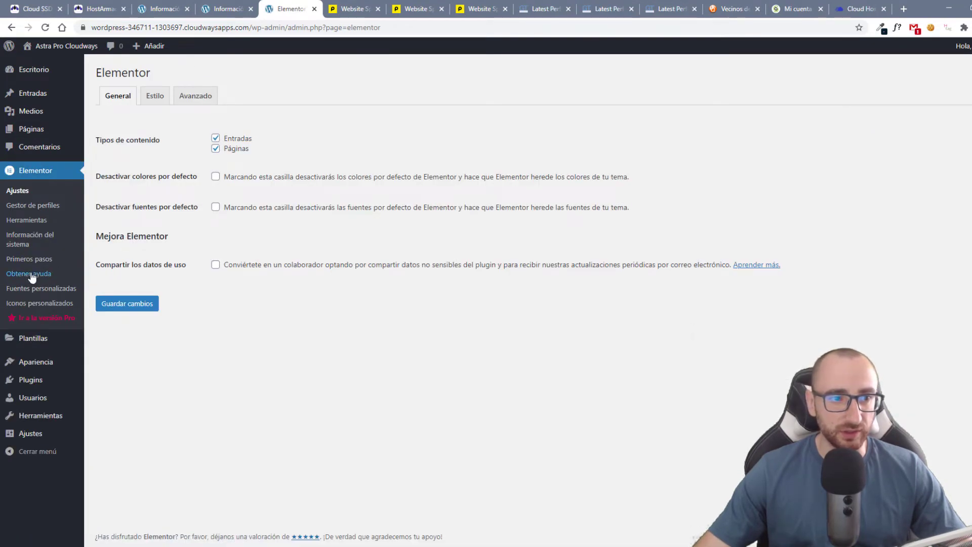
left_click(22, 243)
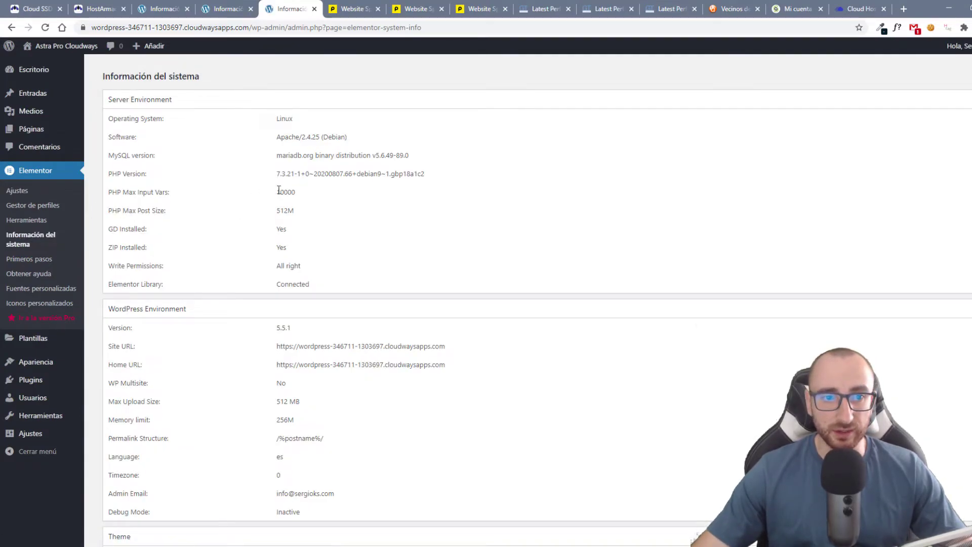
- Examine the Cloudways site's PHP input and post limits and its WordPress Environment, highlighting the memory limit
left_click_drag(283, 192, 292, 193)
left_click(278, 212)
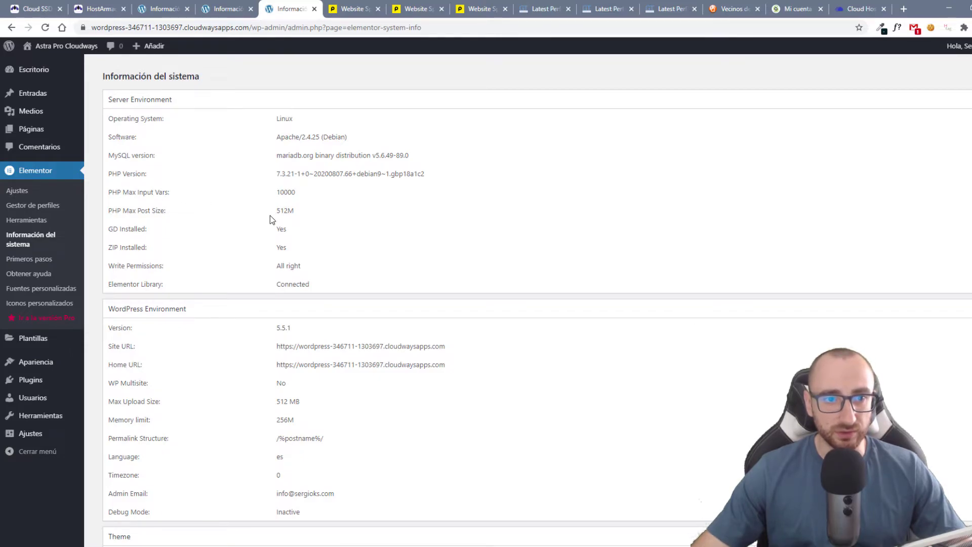
scroll(281, 248, "down", 2)
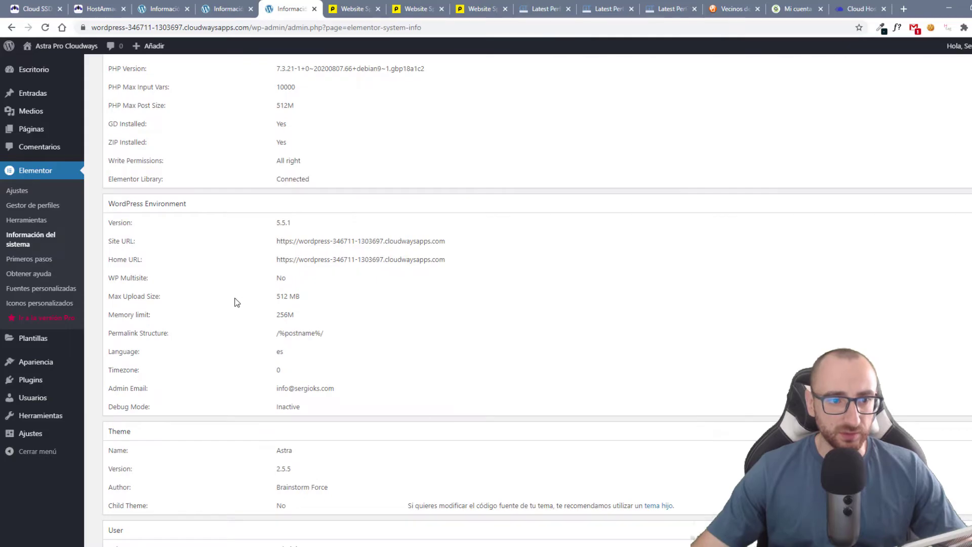
left_click_drag(279, 314, 288, 313)
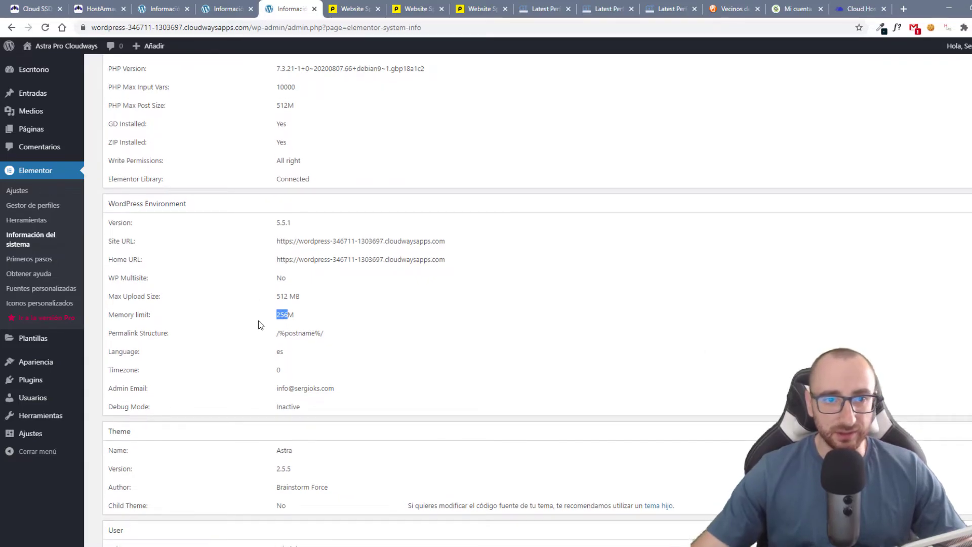
scroll(295, 311, "up", 2)
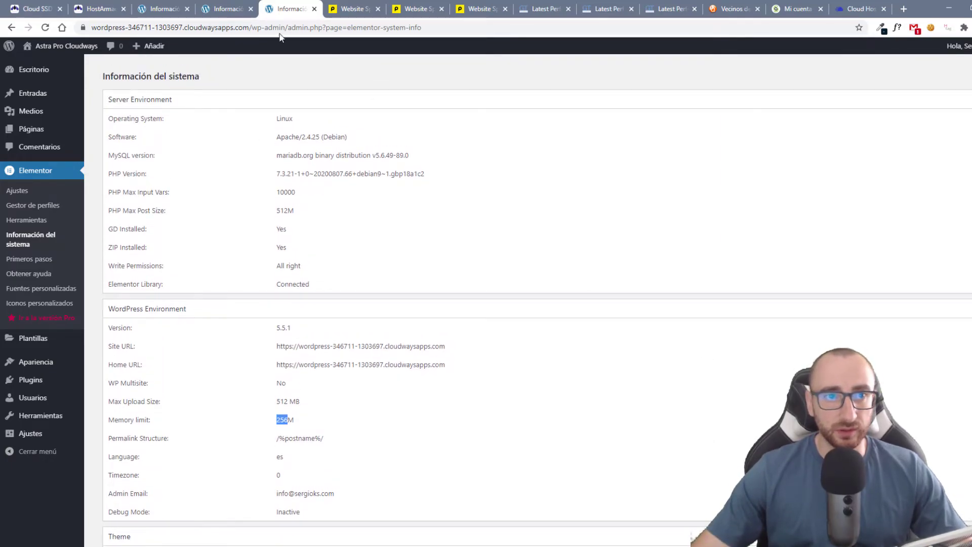
- Compare SiteGround's system information with that of Cloudways and clear the highlighted memory limit
left_click(223, 9)
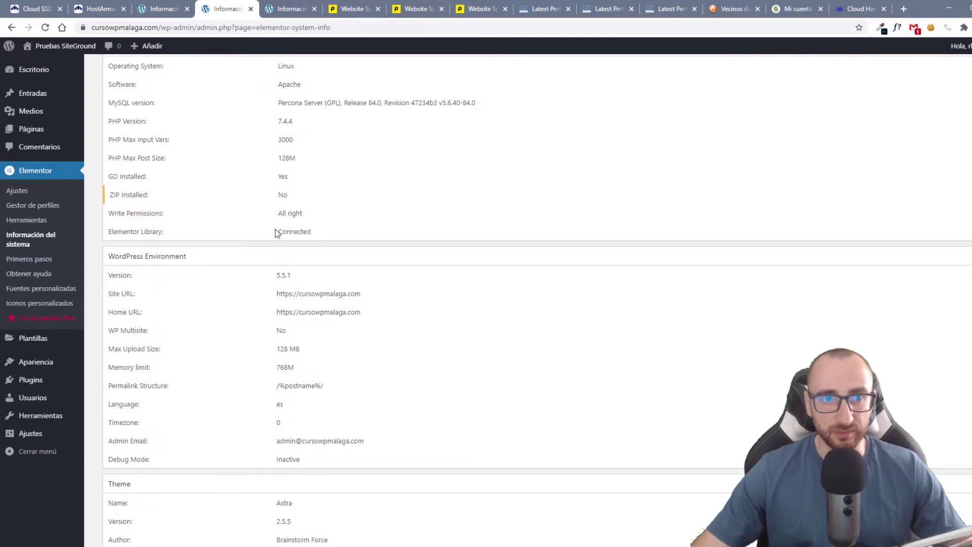
left_click(285, 14)
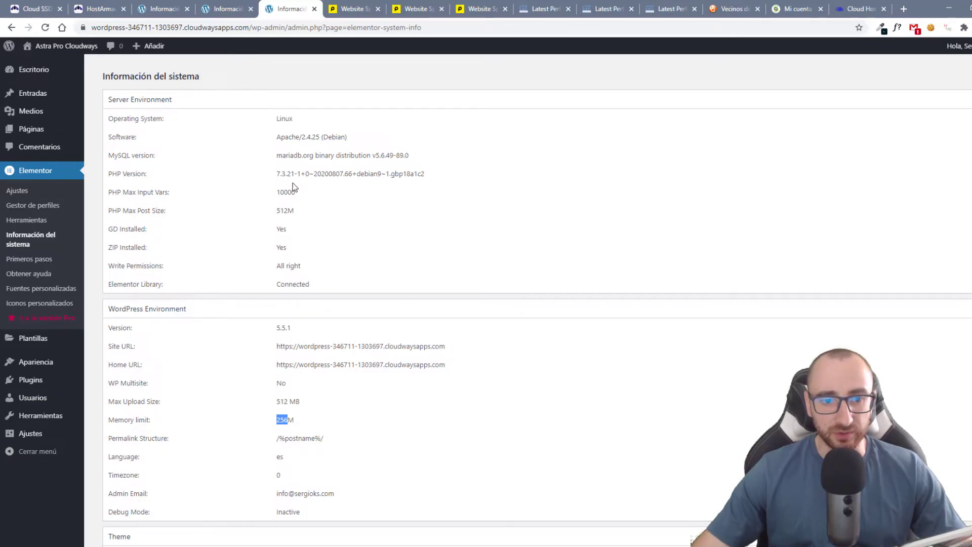
left_click(520, 308)
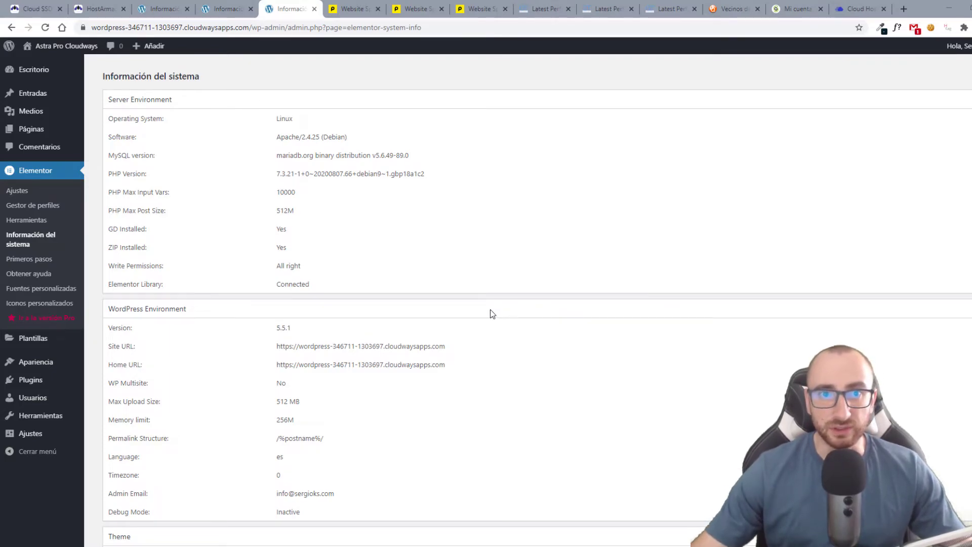
- Compare the Pingdom speed test results of the HostArmada, SiteGround and Cloudways sites and return to HostArmada's results
left_click(351, 9)
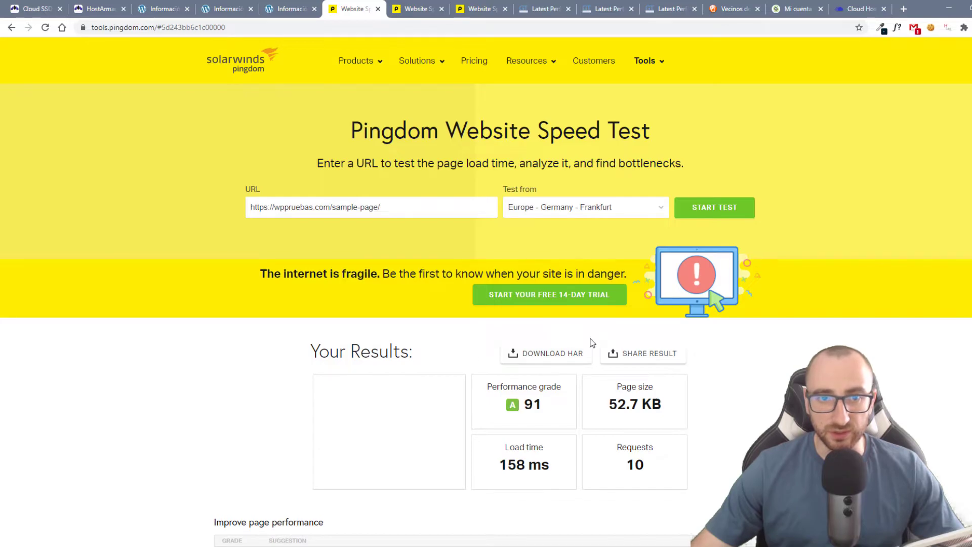
left_click(419, 12)
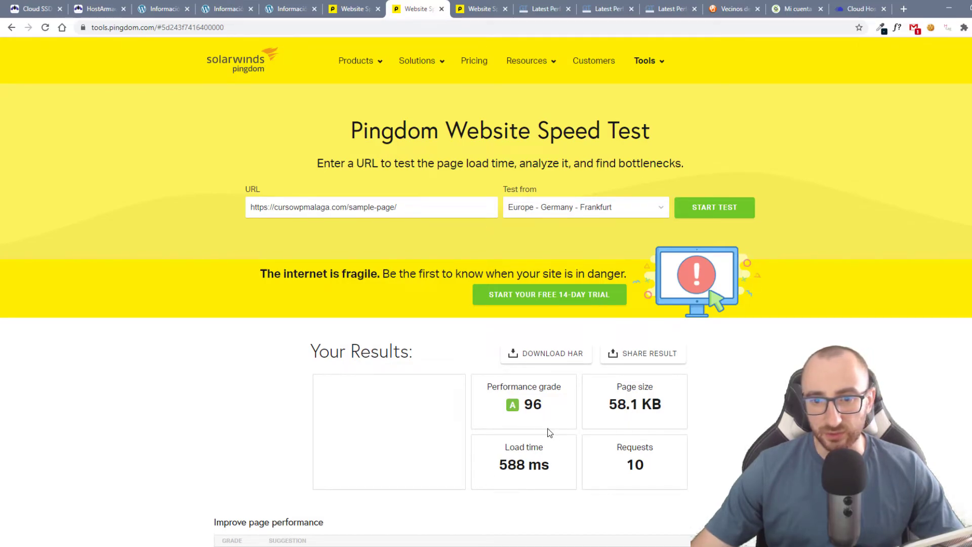
left_click(477, 9)
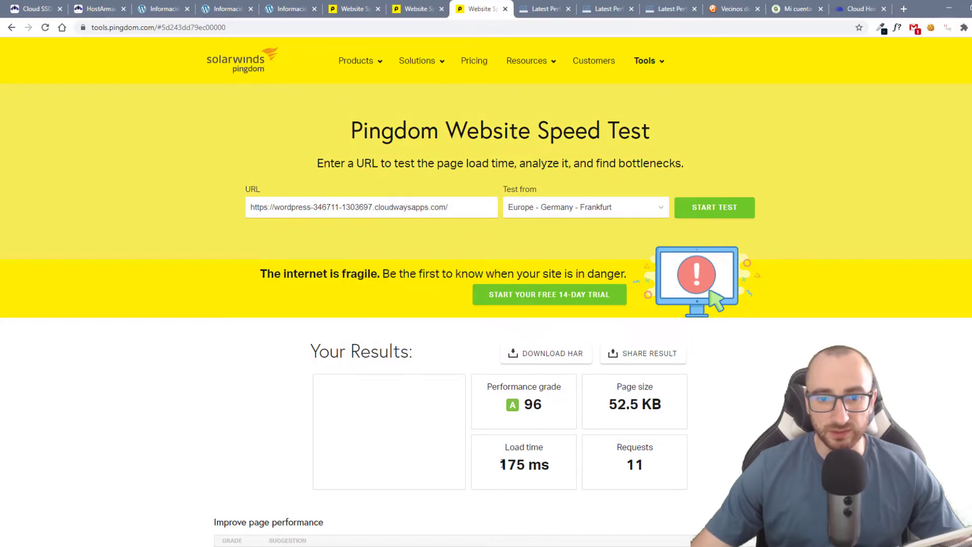
left_click(358, 10)
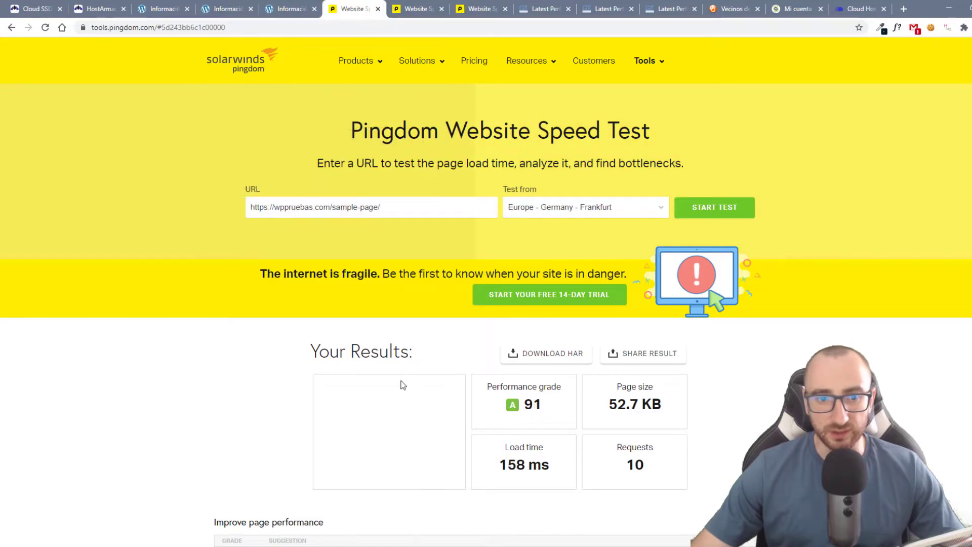
- Recheck the Cloudways and HostArmada Pingdom results and rerun SiteGround's sample-page test from Europe - Germany - Frankfurt
left_click(467, 10)
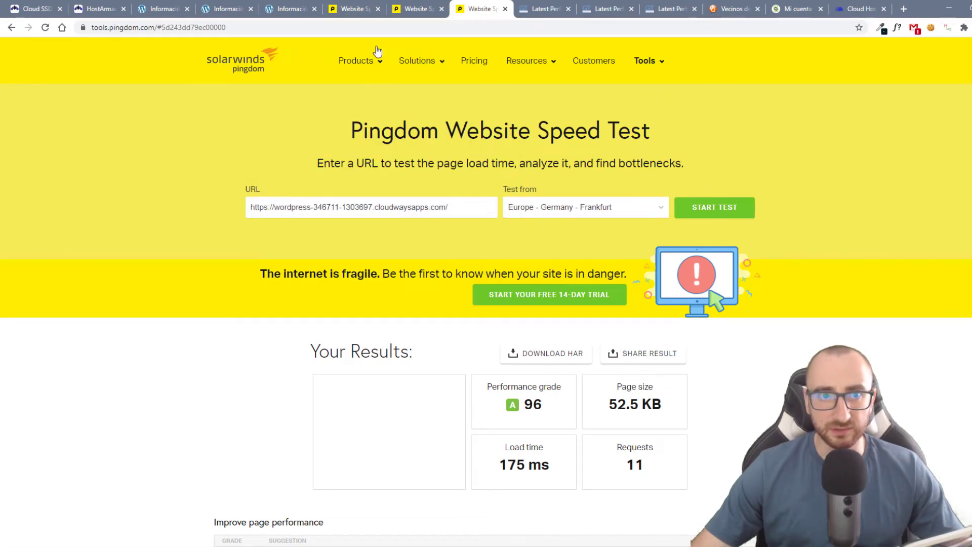
left_click(357, 14)
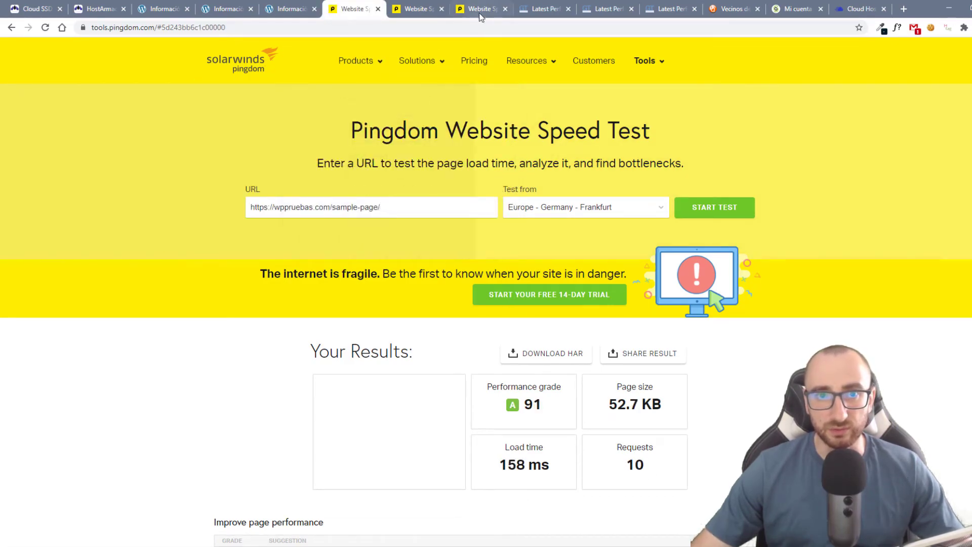
left_click(408, 10)
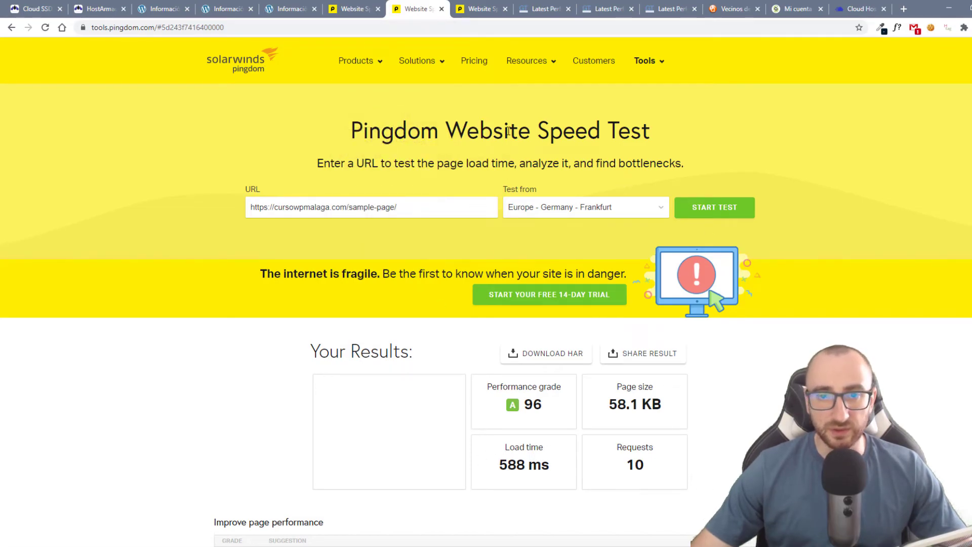
left_click(723, 215)
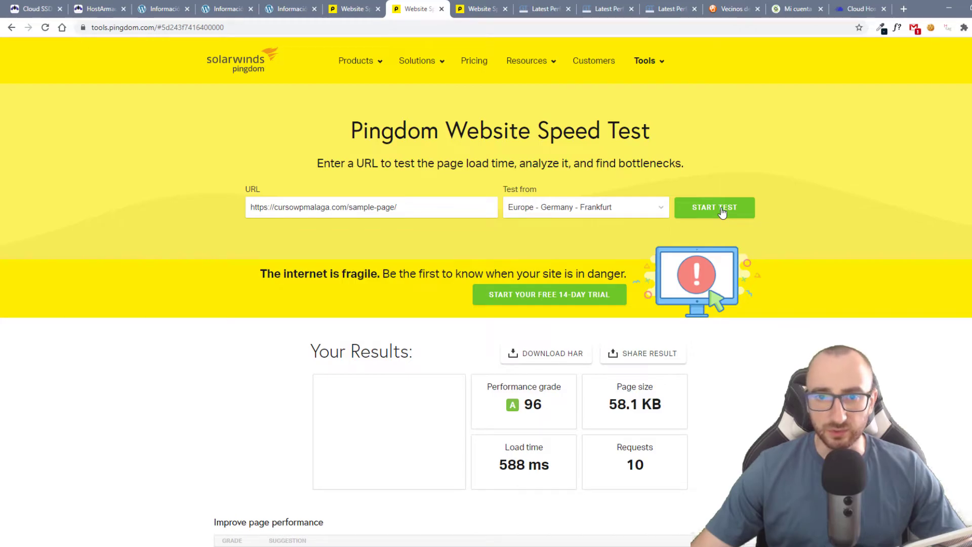
- Examine the GTmetrix report of HostArmada's sample page, including its waterfall chart, page details and PageSpeed recommendations
left_click(547, 9)
scroll(355, 175, "down", 1)
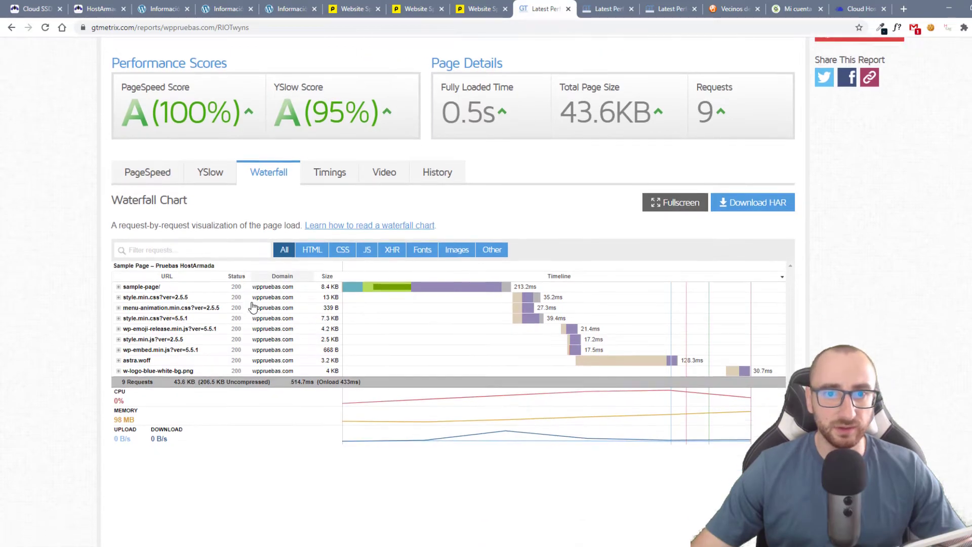
scroll(255, 304, "up", 2)
scroll(255, 304, "up", 2)
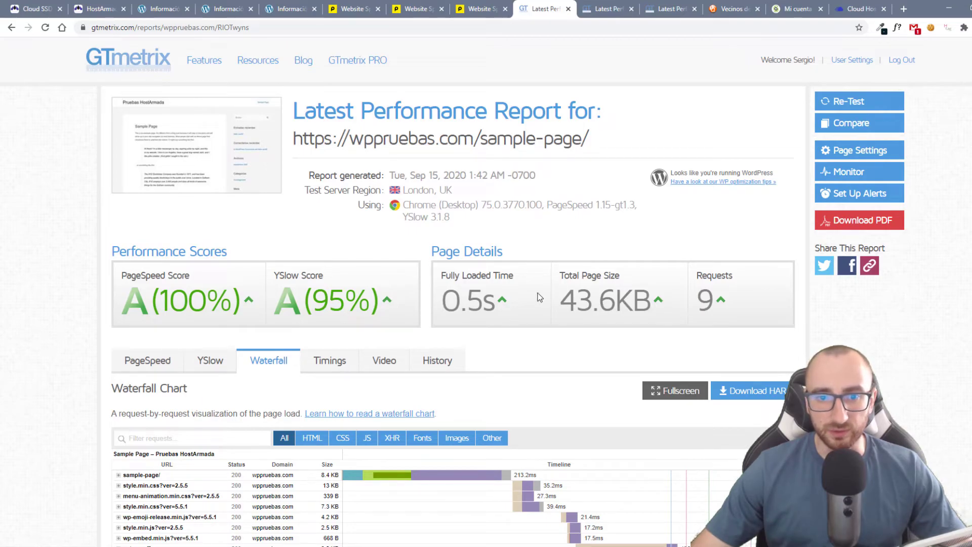
scroll(239, 428, "down", 2)
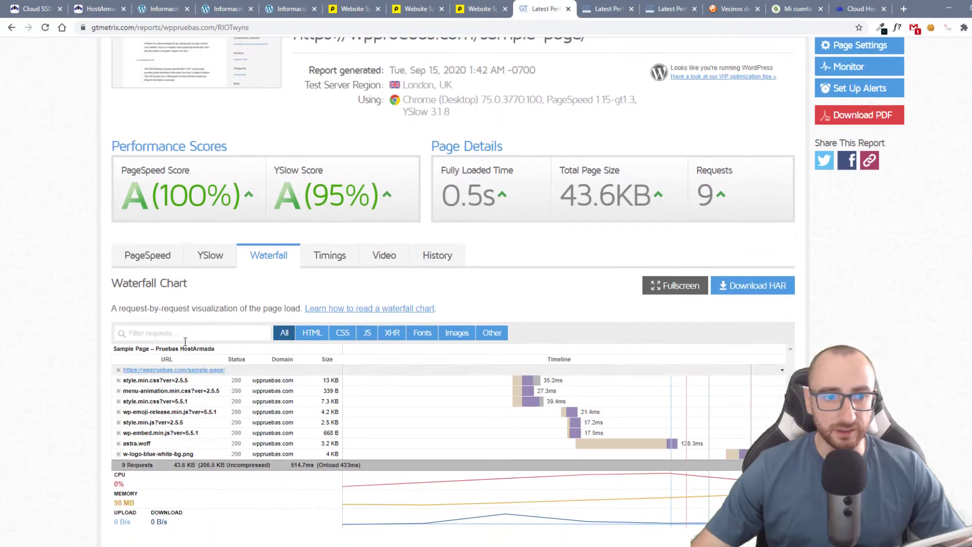
left_click(153, 261)
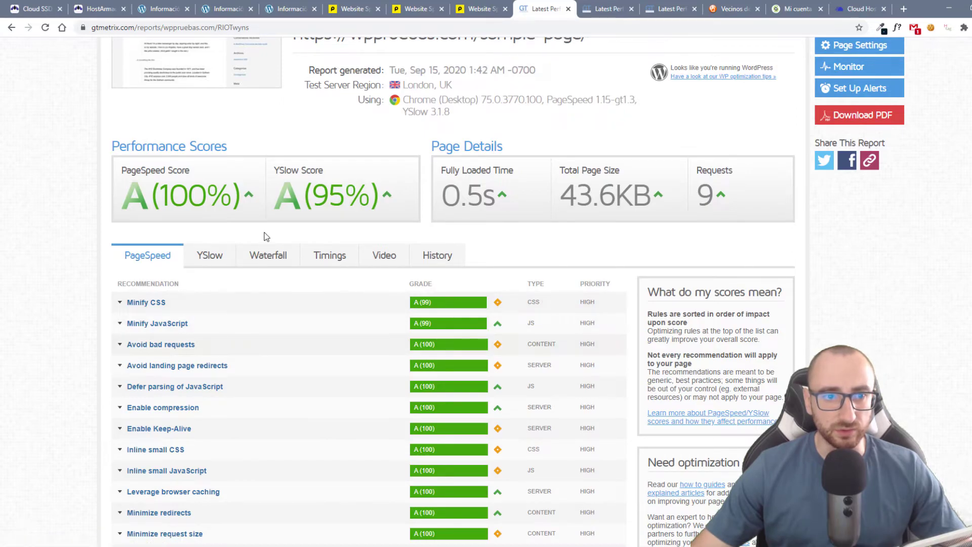
scroll(223, 253, "up", 1)
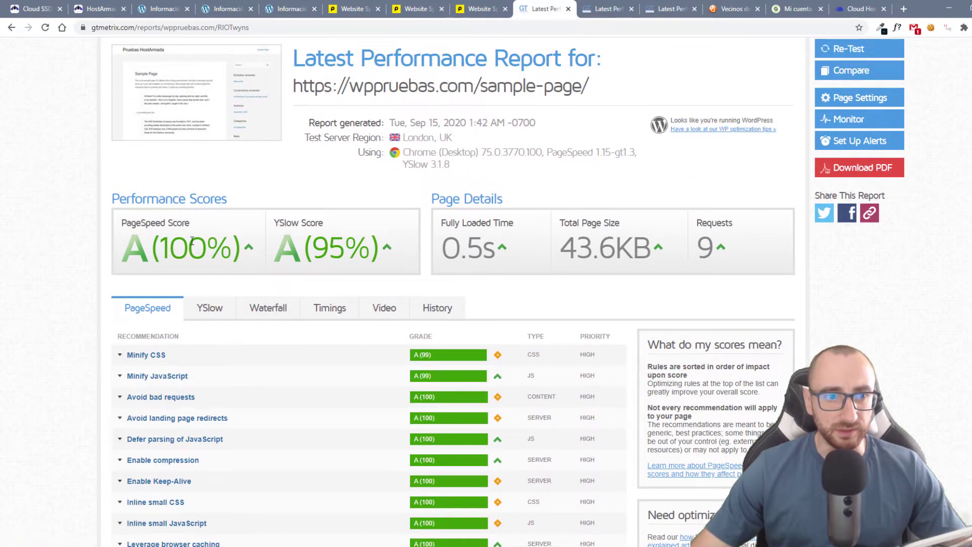
scroll(198, 235, "up", 1)
- Compare the GTmetrix scores and page details of the SiteGround and Cloudways sample pages with those of HostArmada
key("ctrl+Tab")
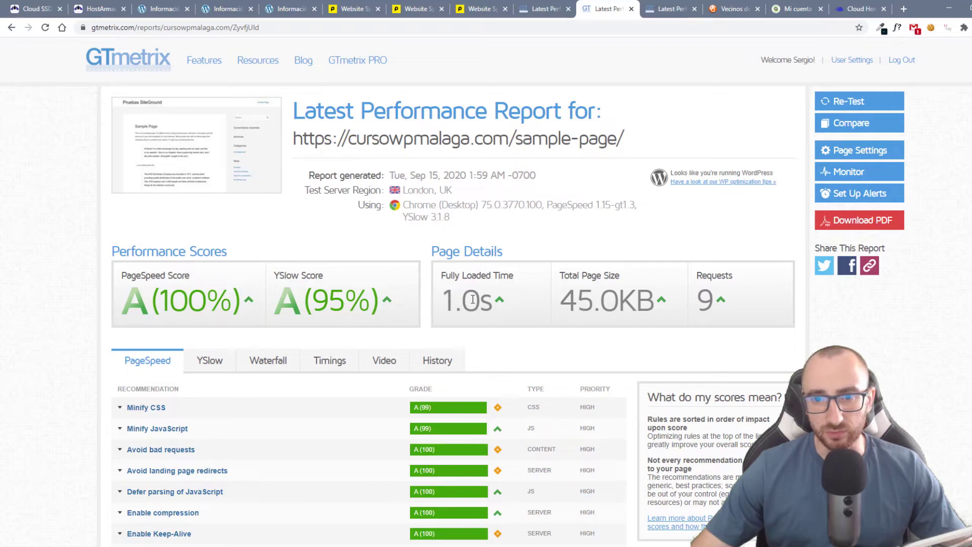
key("ctrl+Tab")
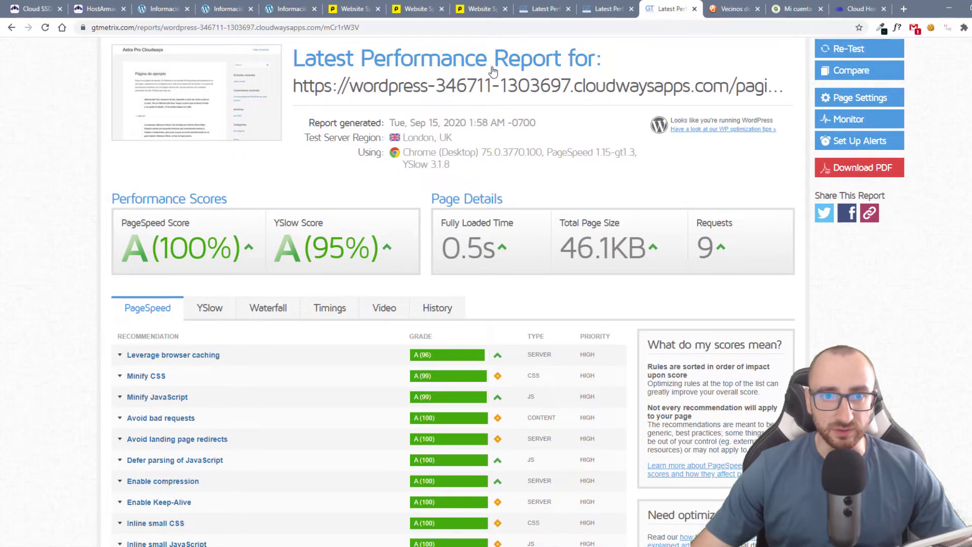
scroll(528, 20, "up", 1)
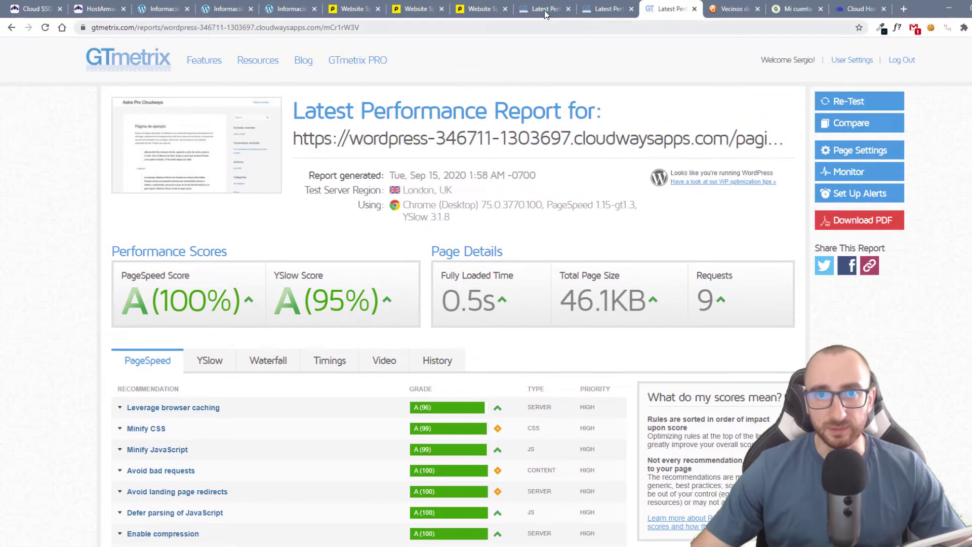
left_click(546, 9)
left_click(668, 9)
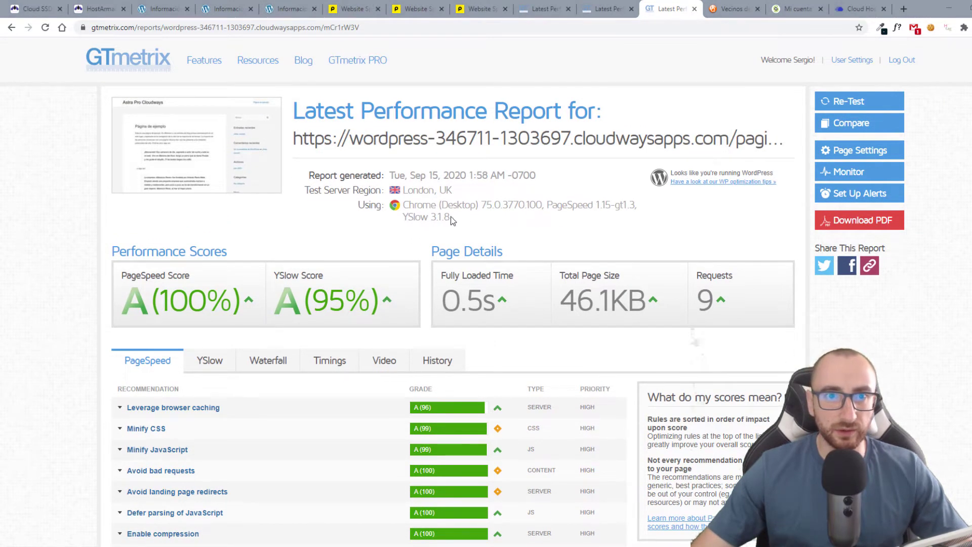
- Check SiteGround's rerun Pingdom test, go back to its earlier result address and reopen SiteGround's GTmetrix report
left_click(417, 11)
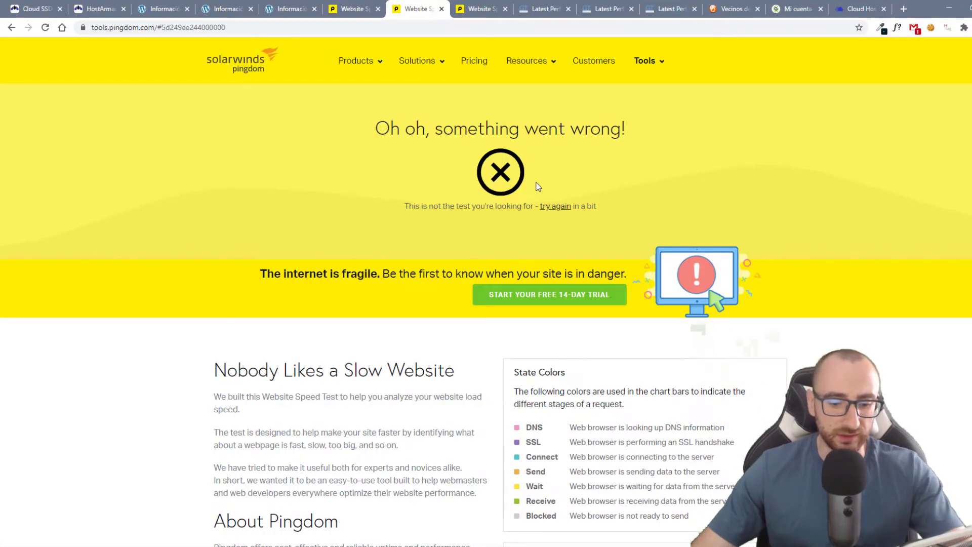
left_click_drag(481, 9, 452, 4)
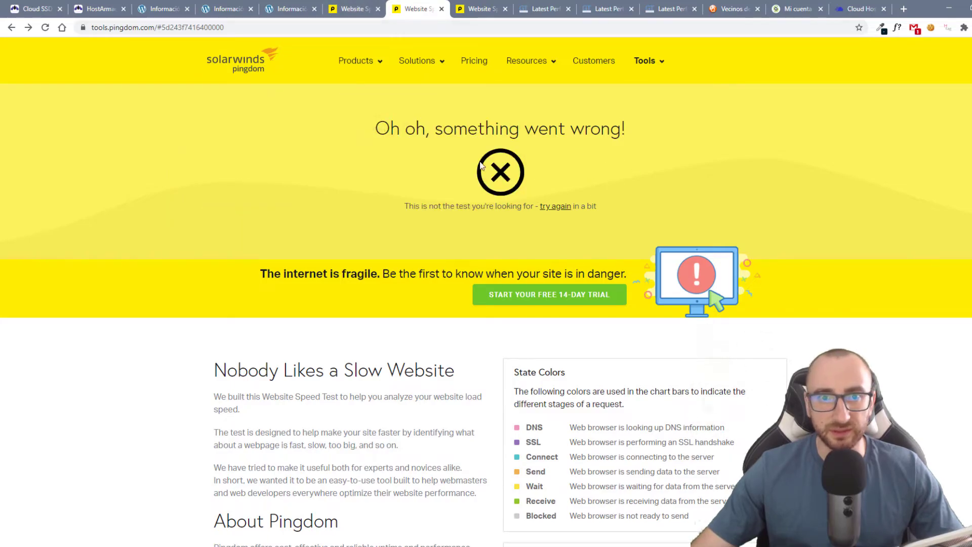
left_click(603, 9)
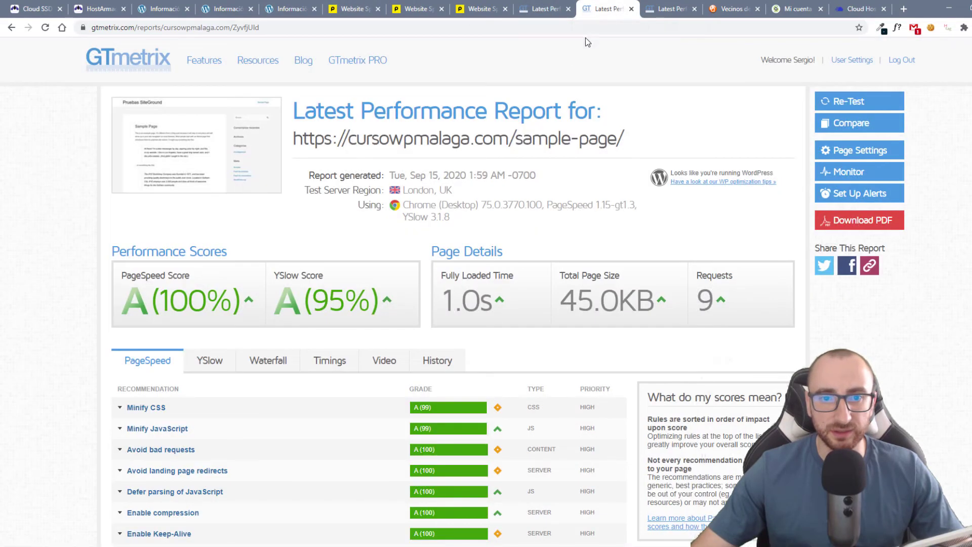